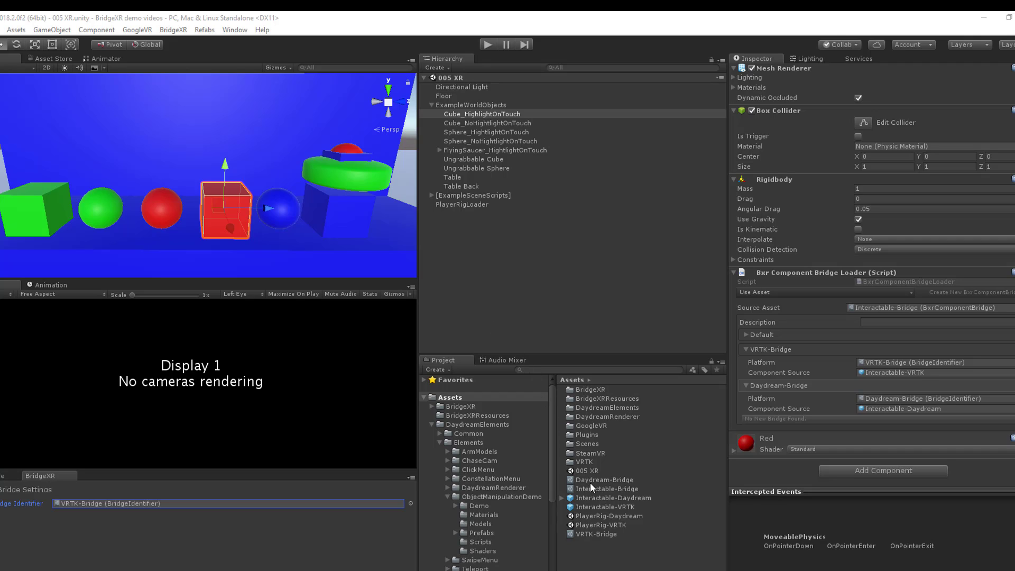
Set the touch highlight color of the Interactable-VRTK prefab to black, hexadecimal 000000
mouse_move(597, 507)
mouse_down()
mouse_move(529, 403)
mouse_move(499, 320)
mouse_move(599, 508)
mouse_up()
click(600, 508)
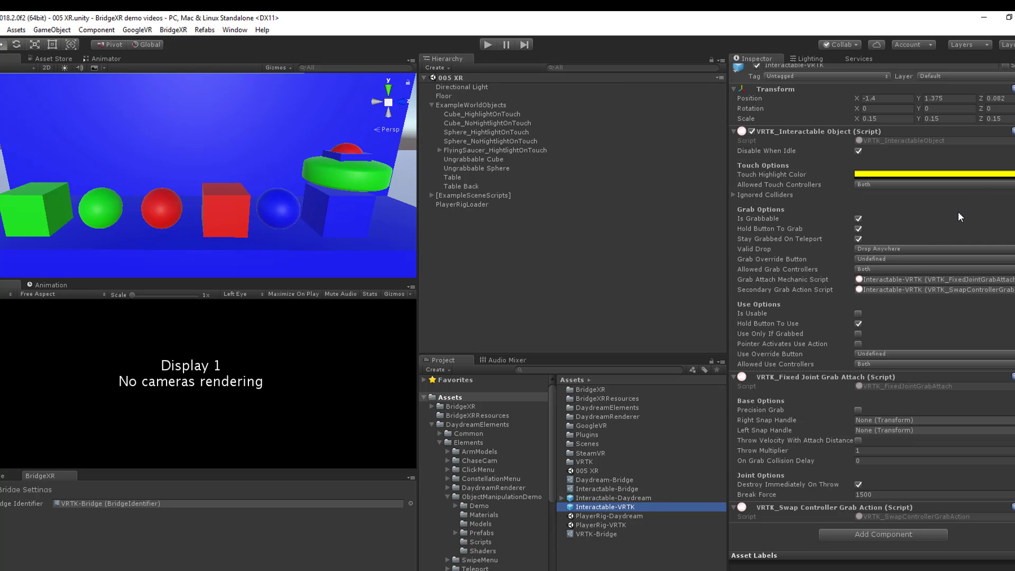
click(979, 176)
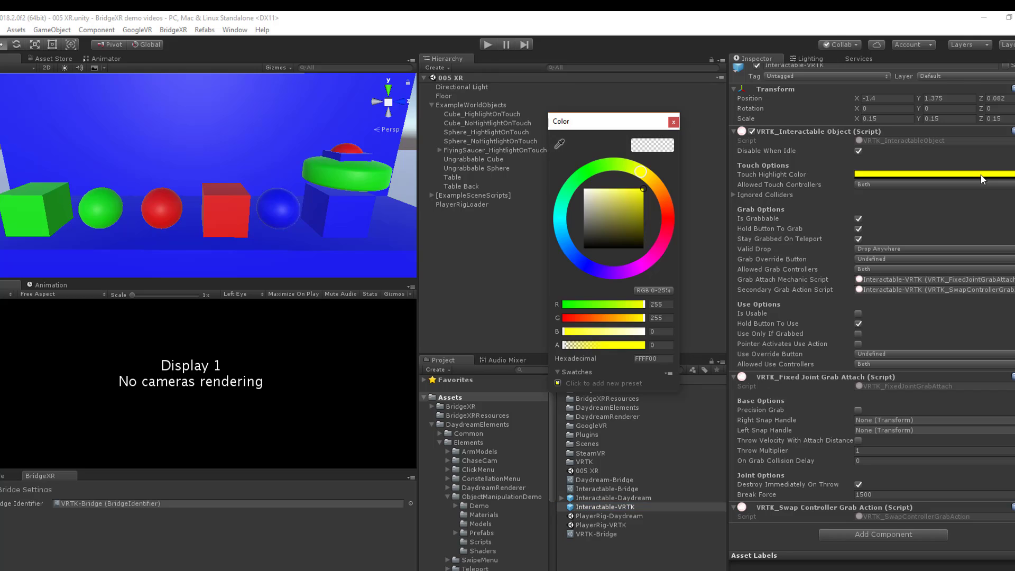
click(660, 359)
text(0000)
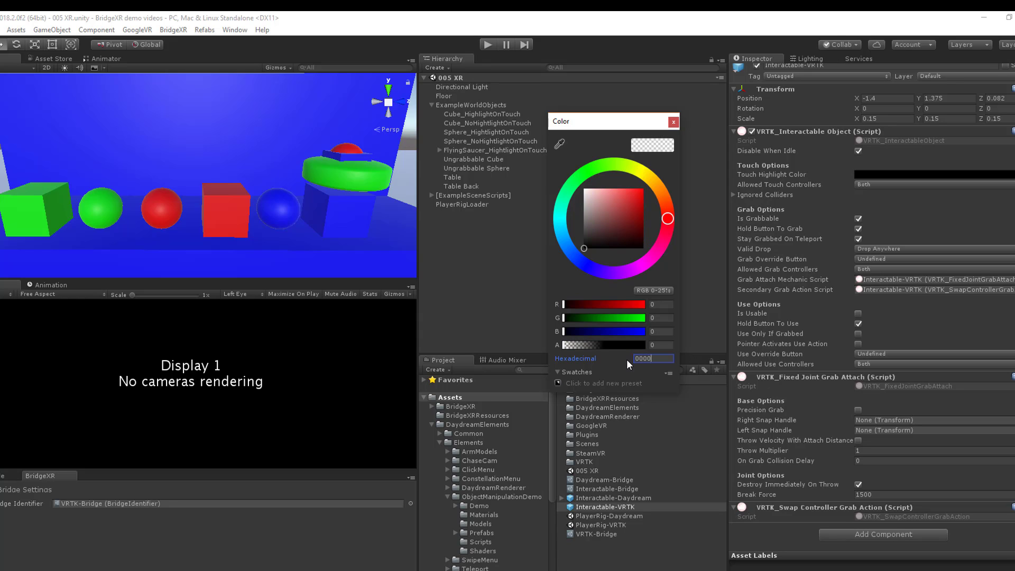
text(0000)
key(BackSpace)
key(BackSpace)
click(673, 122)
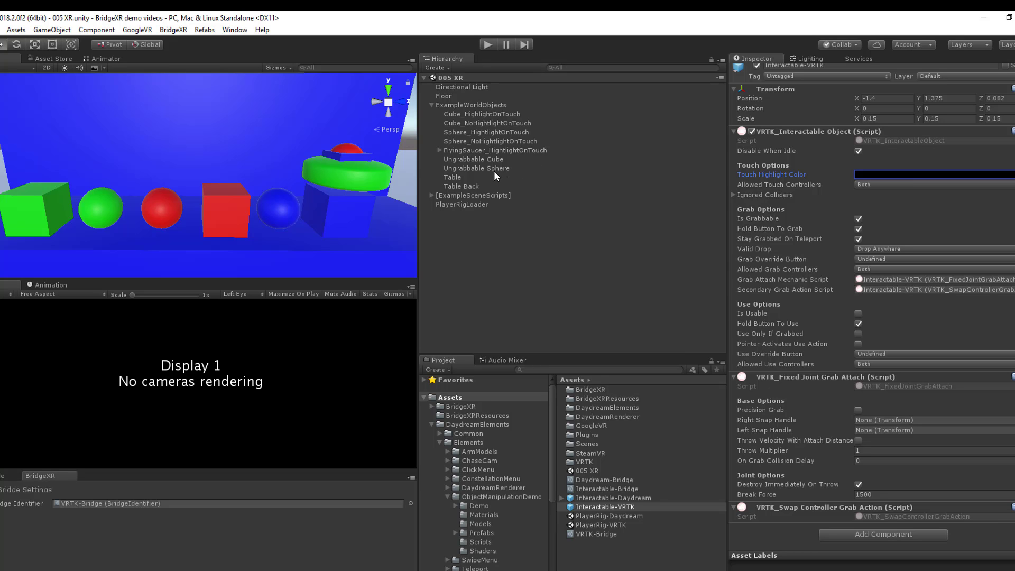
Create a C# script named MyHighlighter in the Assets folder
click(481, 115)
click(445, 369)
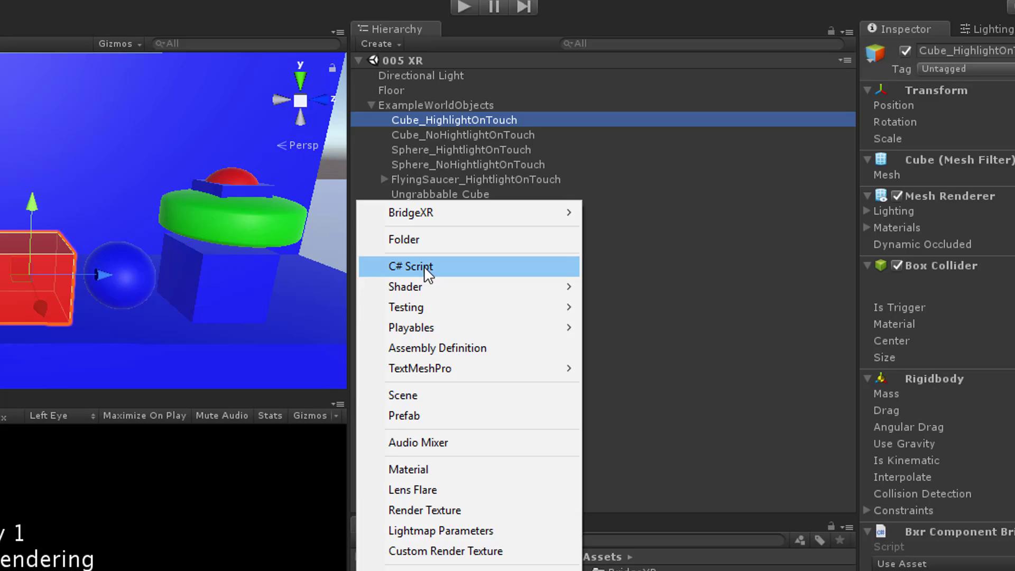
click(442, 306)
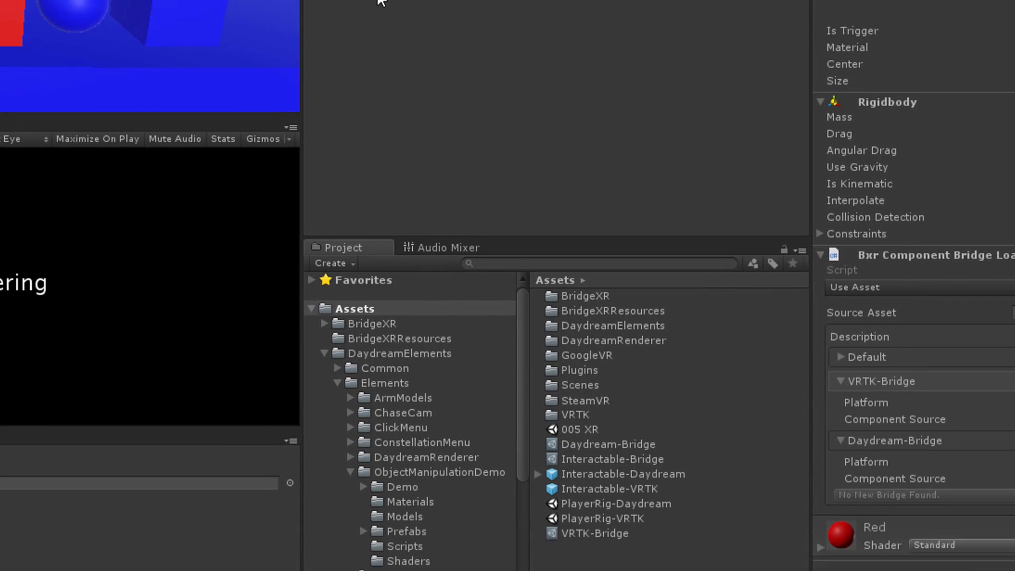
text(MyH)
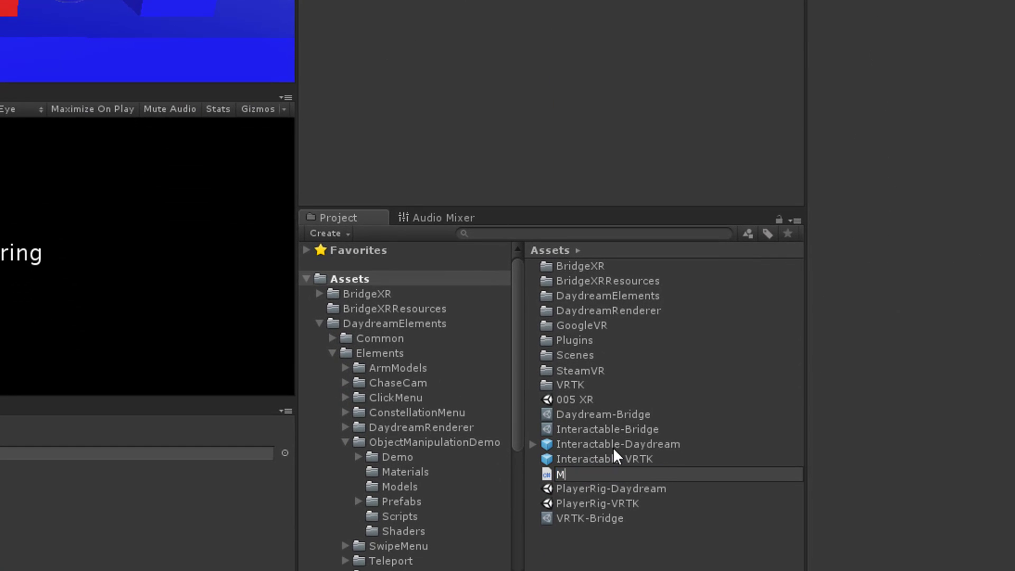
text(ighlighter)
key(Return)
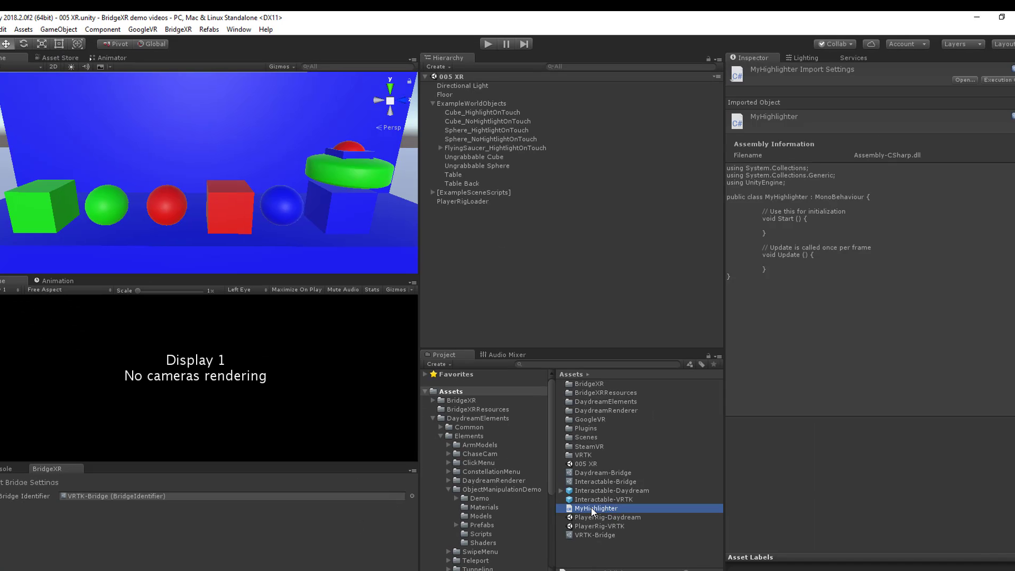
Open the MyHighlighter script in Visual Studio and replace its template body with the Model, HighlightColor, Highlight and UnHighlight code
double_click(590, 506)
drag(107, 260, 49, 202)
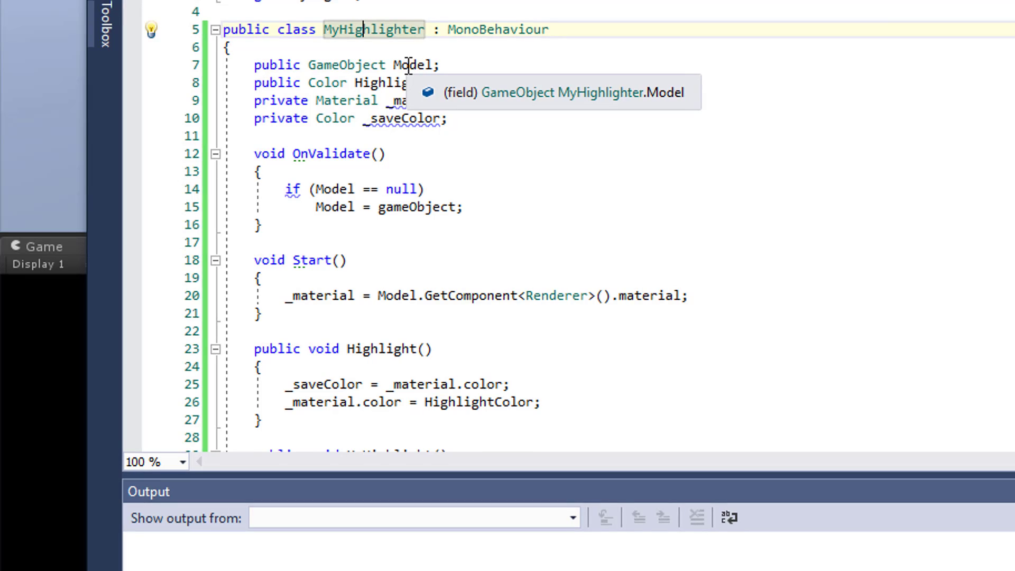
Examine the script's Model and HighlightColor fields and its Start, Highlight and UnHighlight methods
click(408, 65)
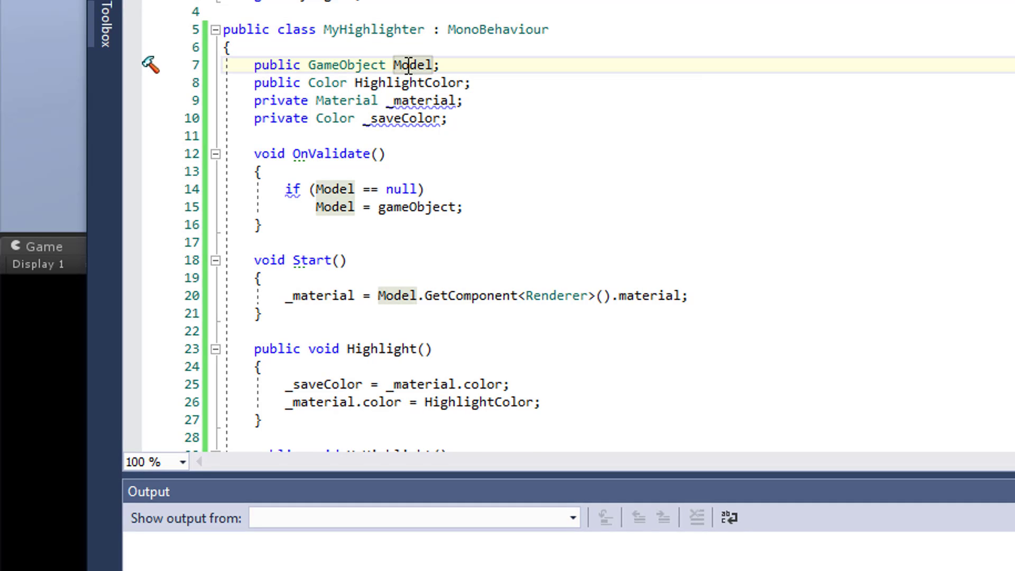
click(396, 83)
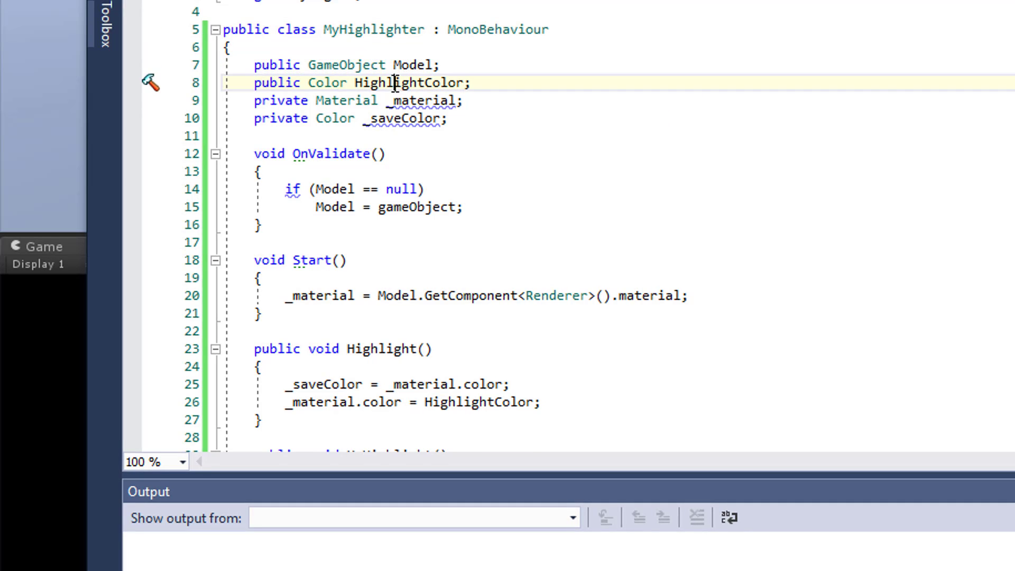
click(310, 260)
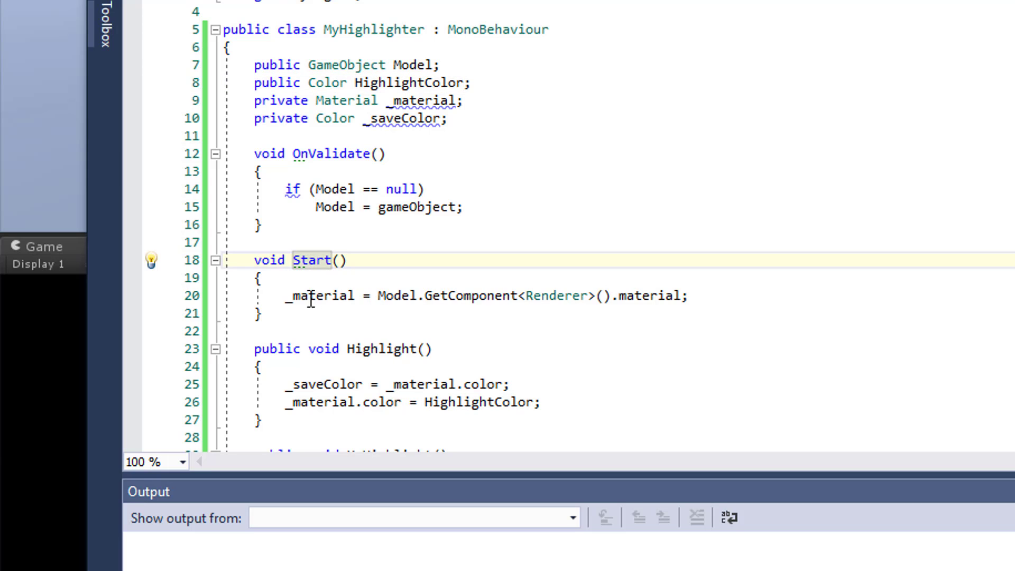
drag(285, 296, 716, 291)
scroll(716, 291, down, 3)
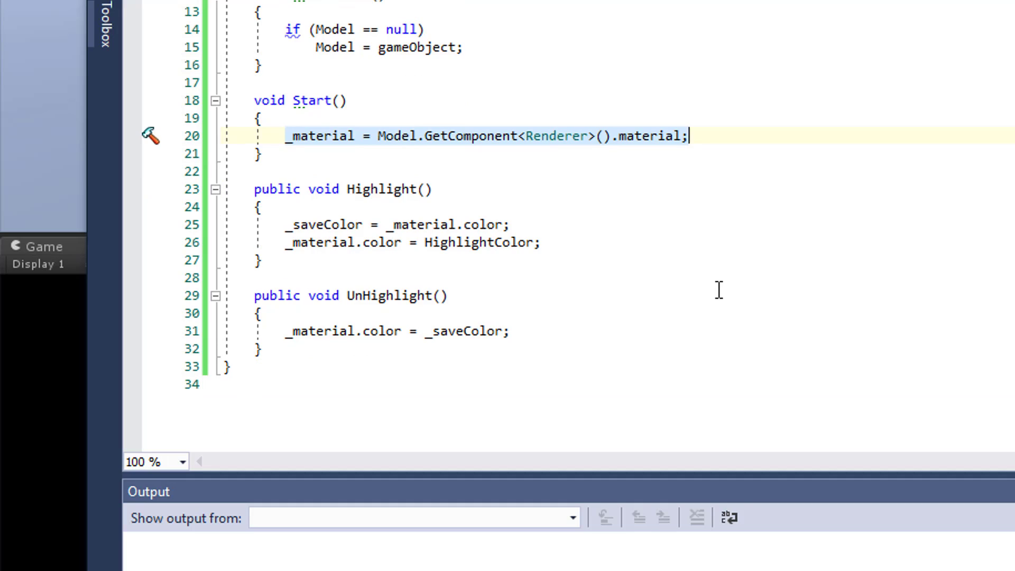
click(365, 190)
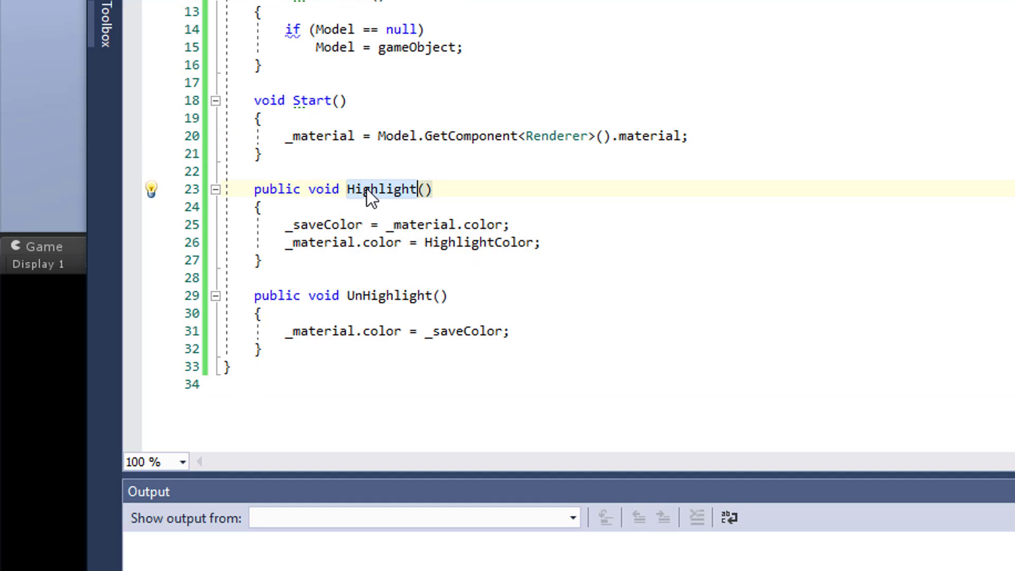
drag(286, 225, 507, 222)
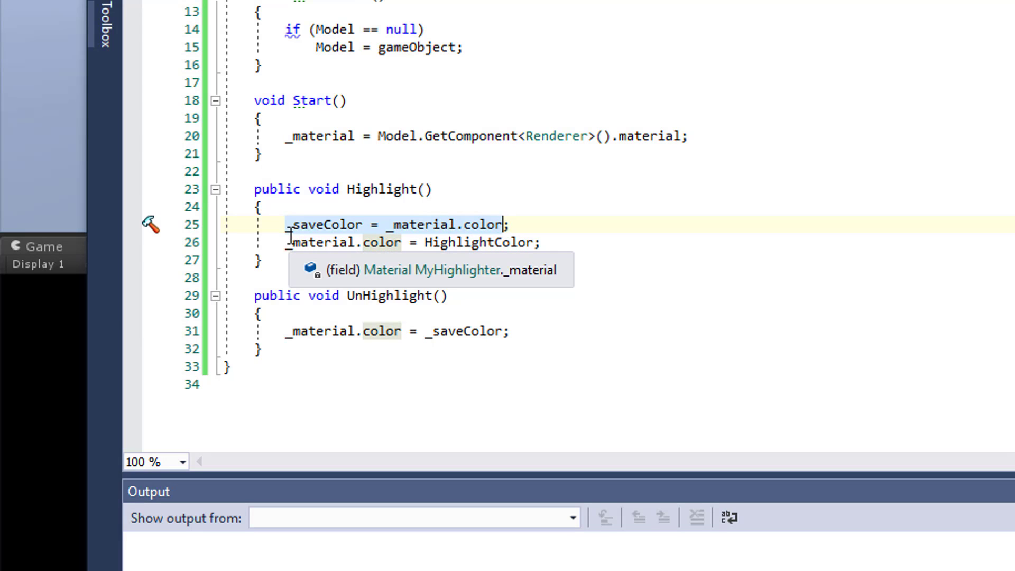
drag(290, 238, 529, 246)
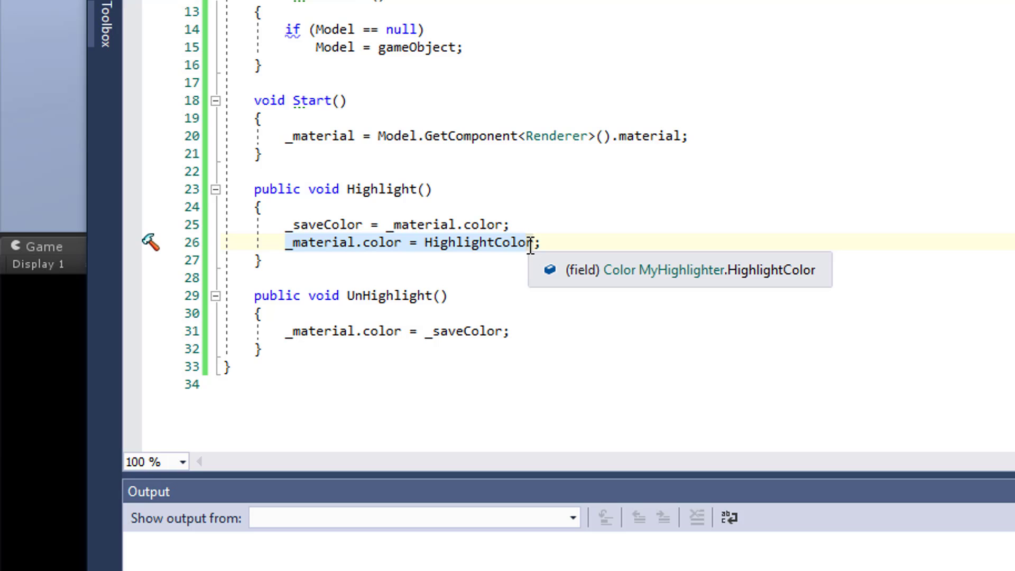
double_click(385, 297)
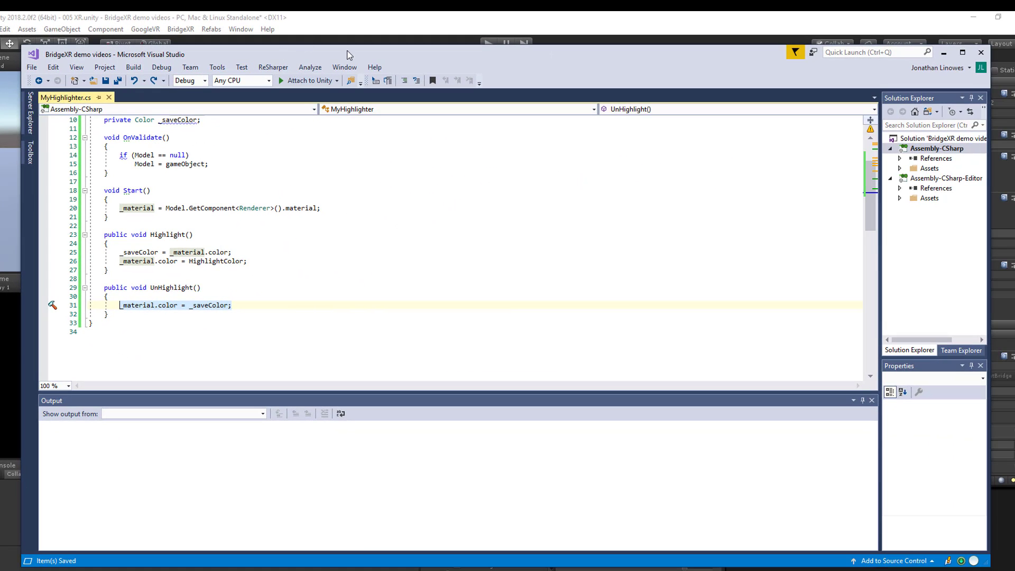
Switch back to Unity and attach the MyHighlighter script to Cube_HighlightOnTouch, above its Bxr Component Bridge Loader
click(379, 21)
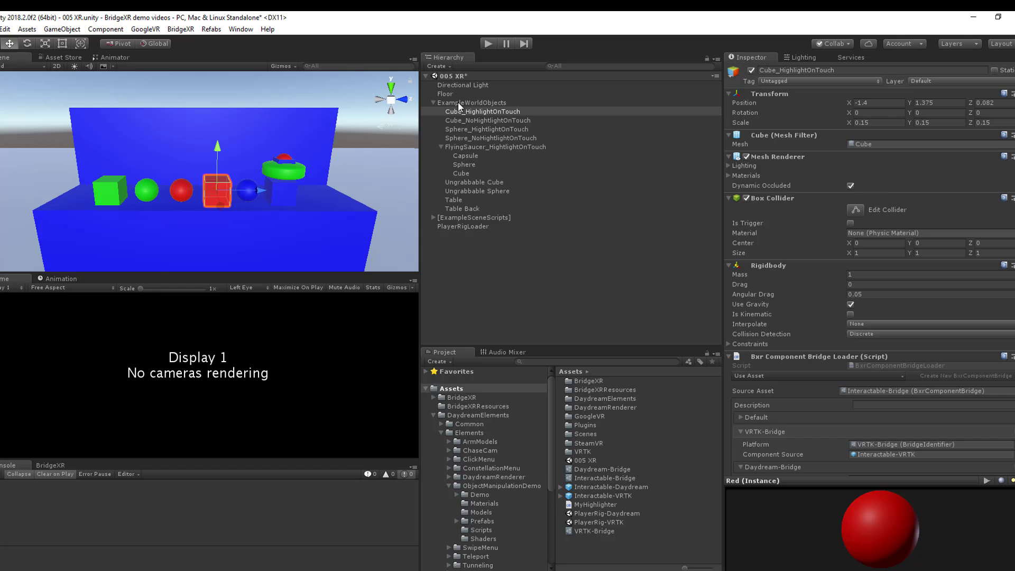
drag(595, 504, 819, 355)
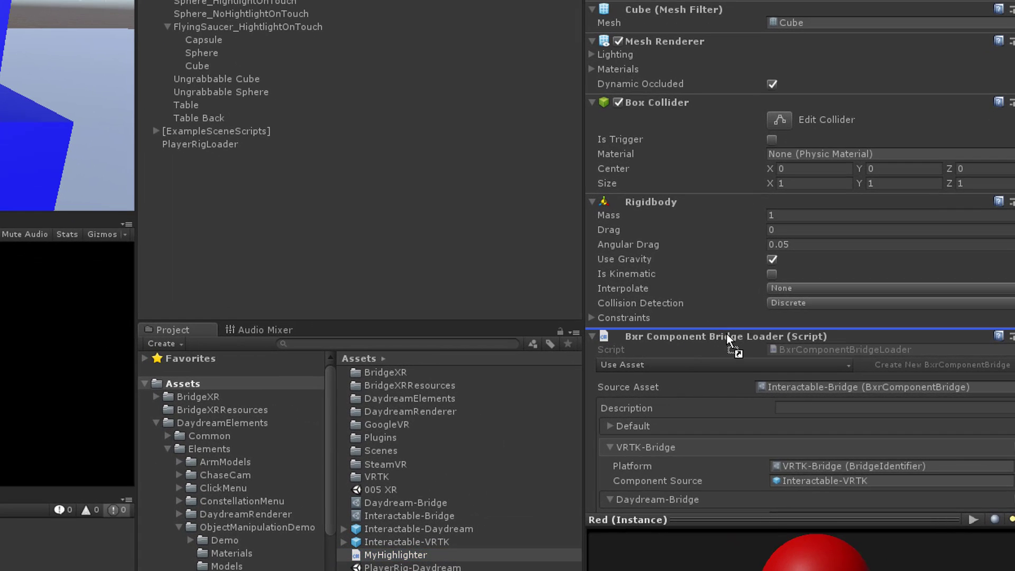
drag(726, 334, 726, 334)
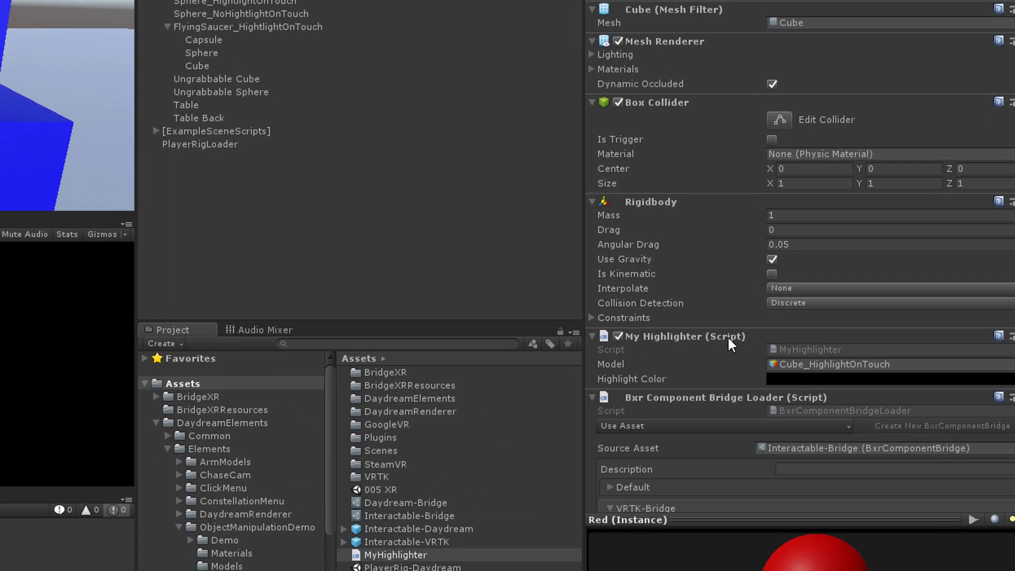
Set the highlight color of the cube's My Highlighter component to yellow, about F4F60D
click(911, 379)
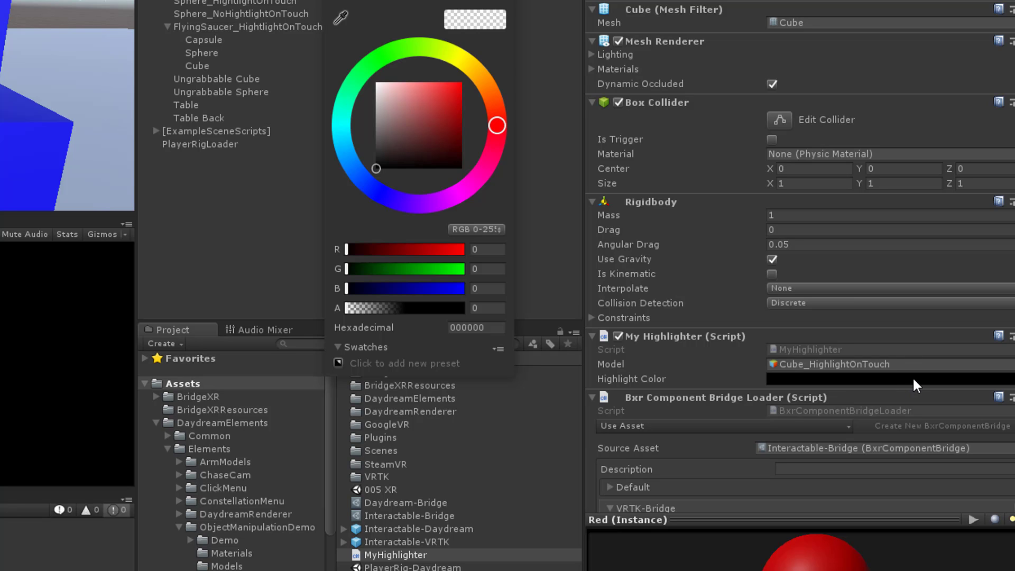
drag(494, 120, 462, 52)
drag(433, 98, 458, 86)
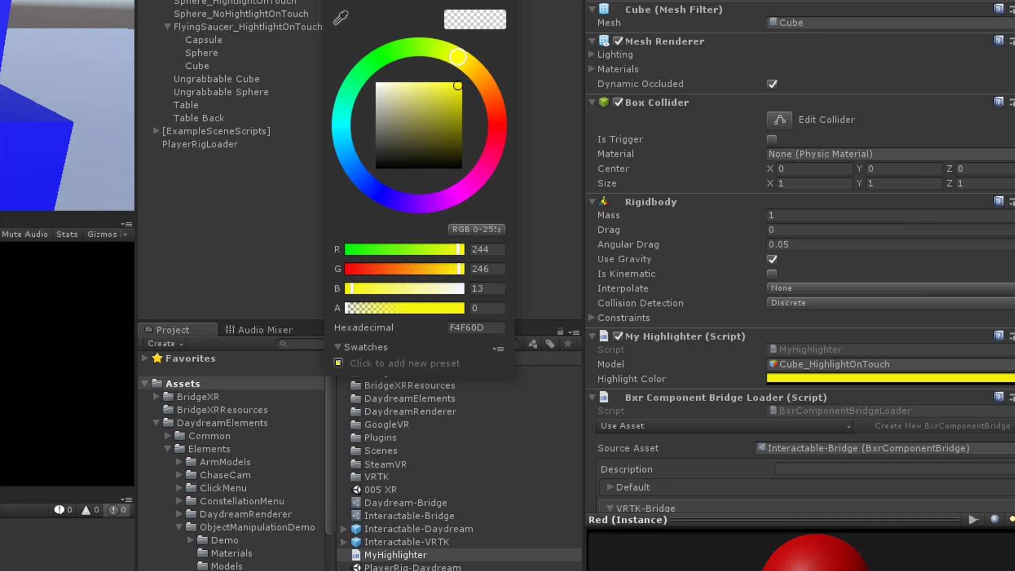
Add the VRTK_InteractableObject_UnityEvents and Bxr Input Sender components to the Interactable-VRTK prefab
click(406, 542)
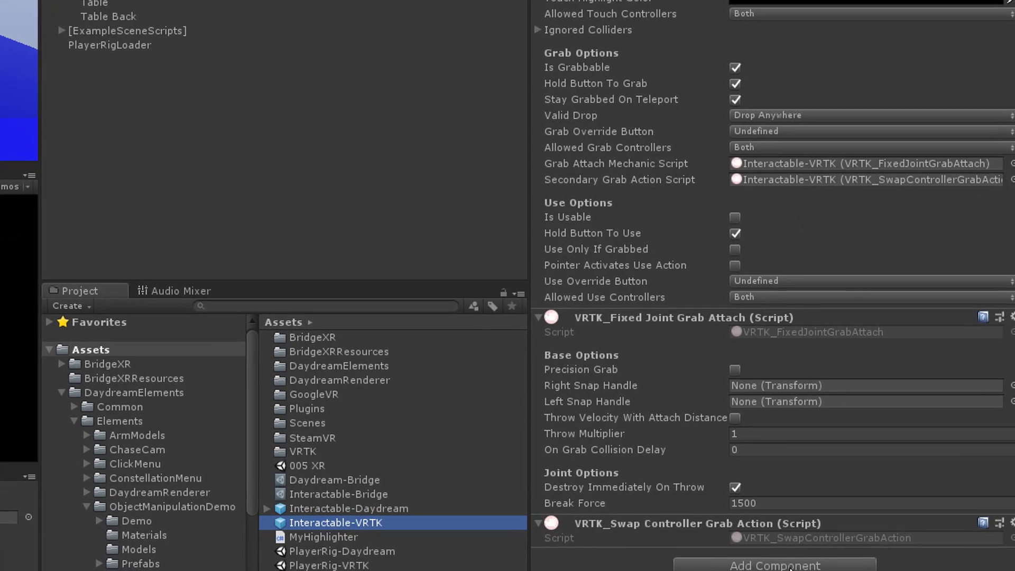
click(824, 568)
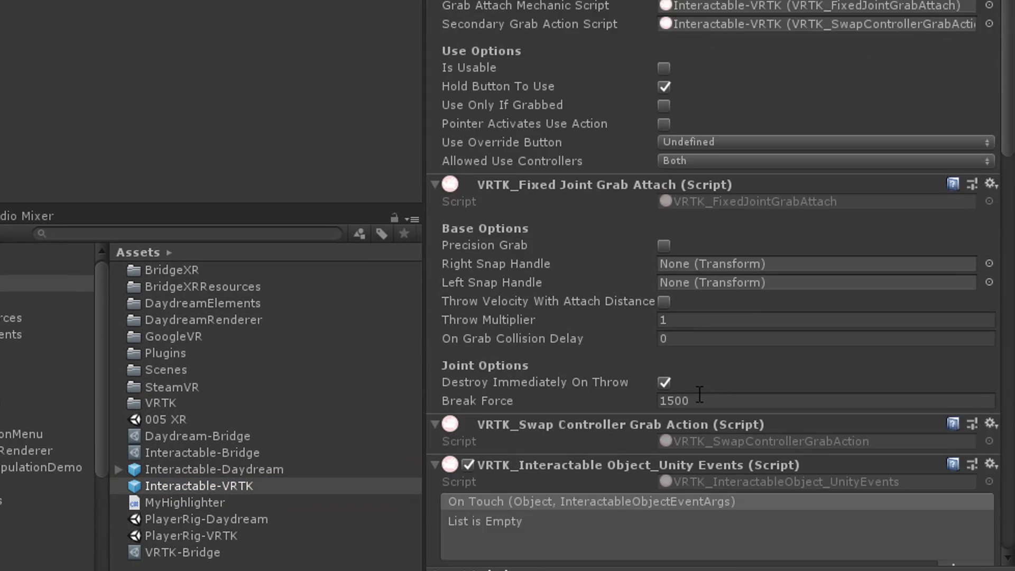
scroll(696, 401, down, 15)
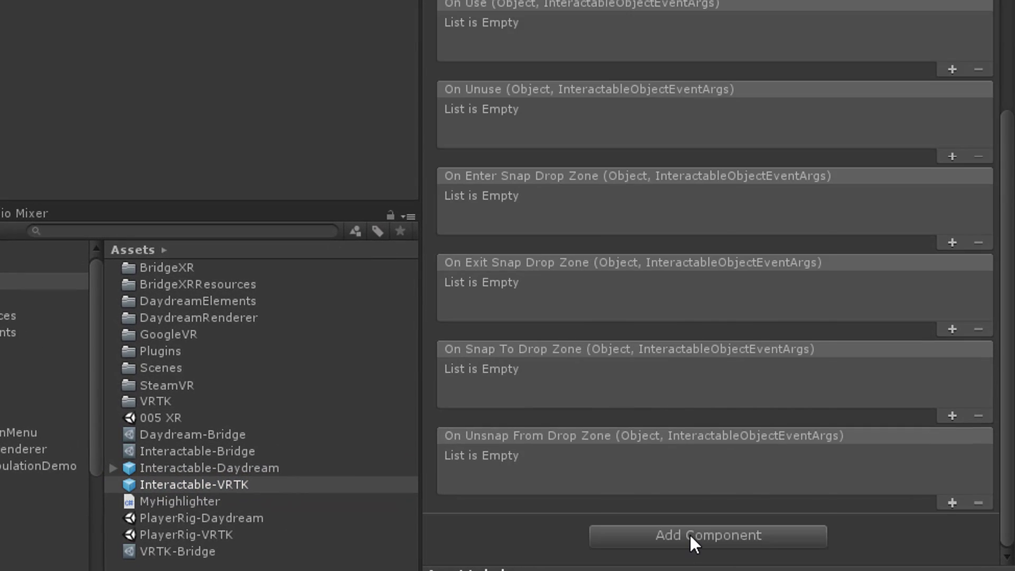
click(689, 534)
text(bxr)
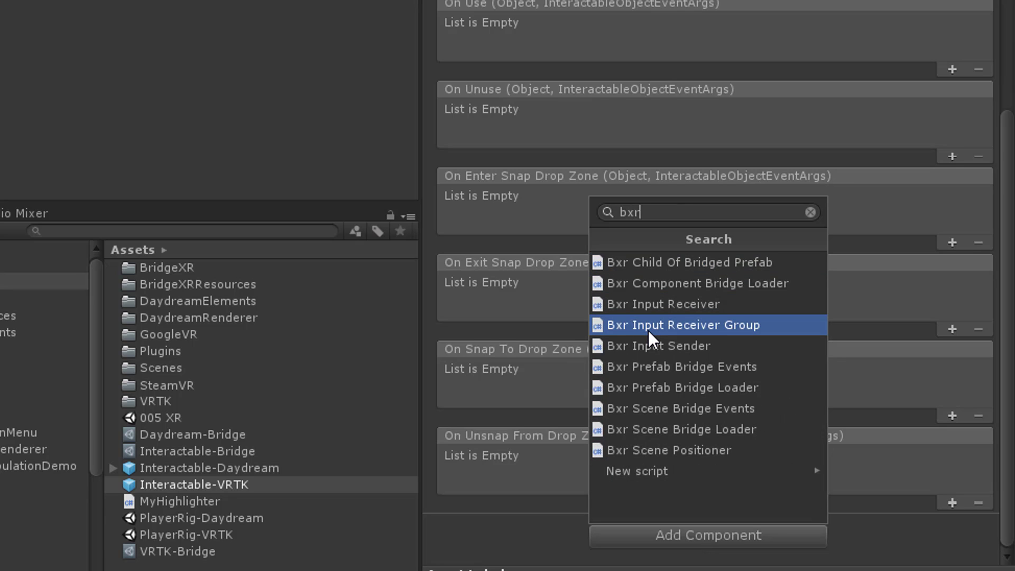
click(649, 344)
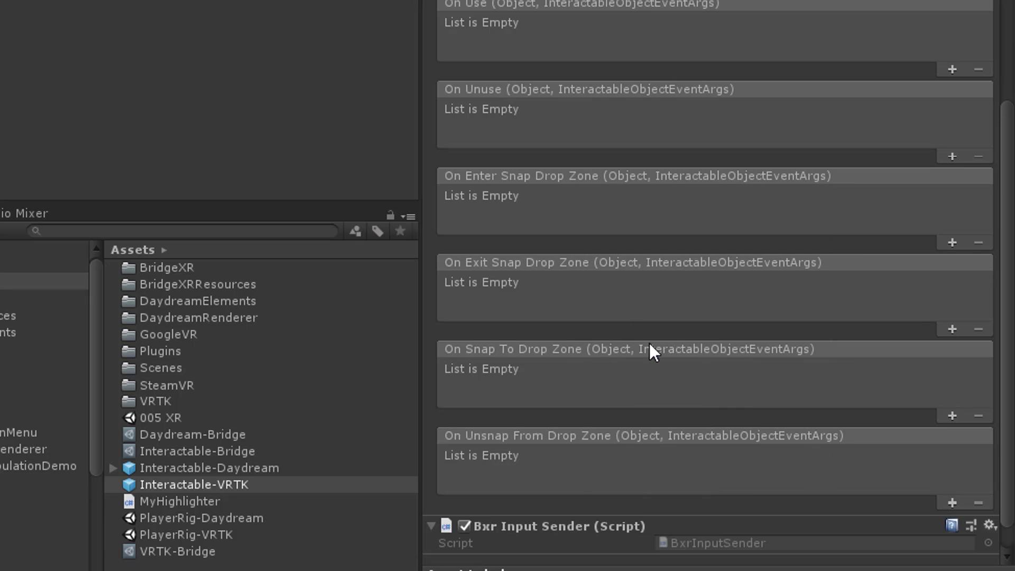
Add an entry to the prefab's On Touch event and assign Interactable-VRTK as its target object
scroll(658, 366, up, 5)
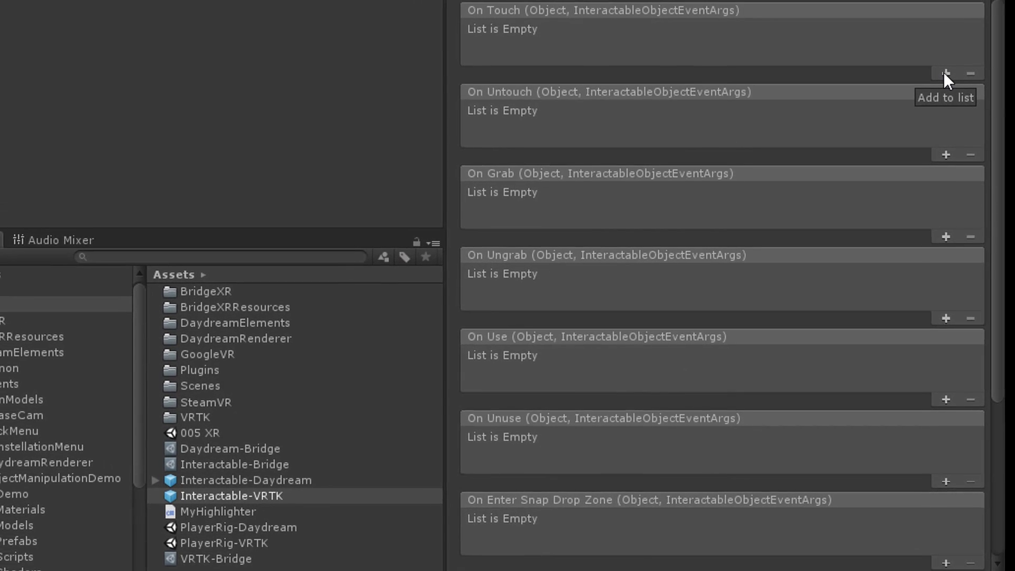
click(945, 73)
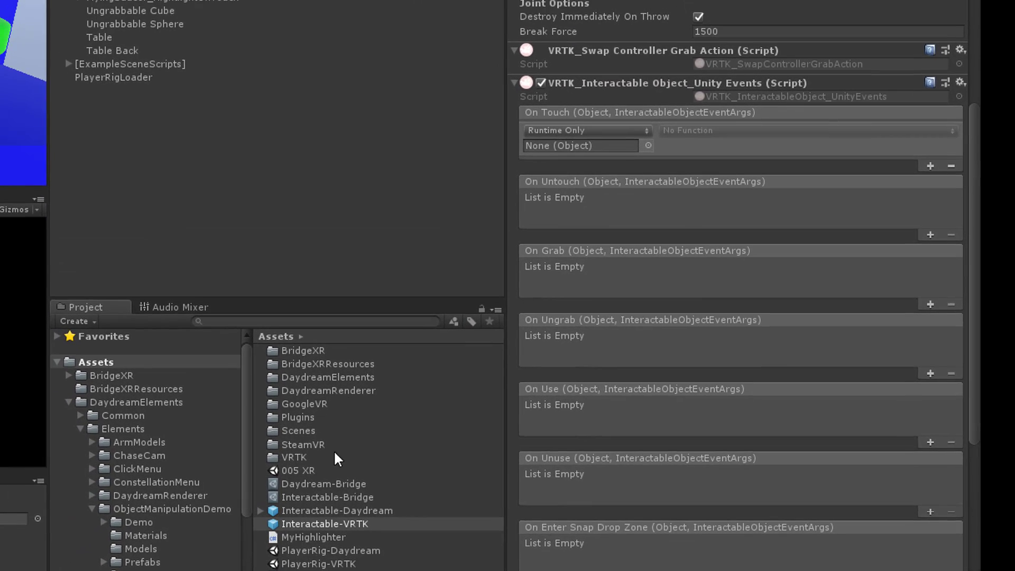
click(333, 523)
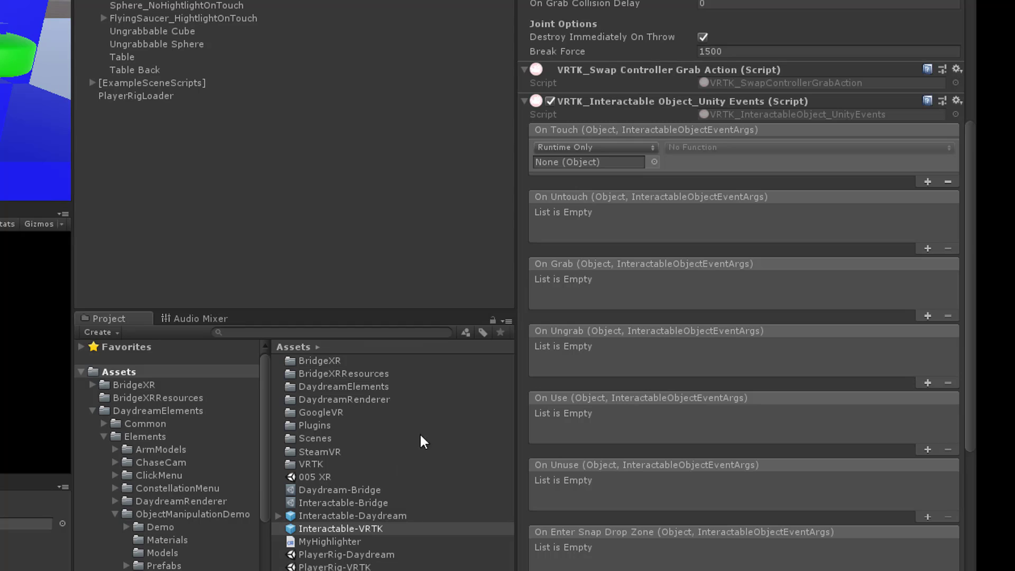
drag(563, 160, 563, 161)
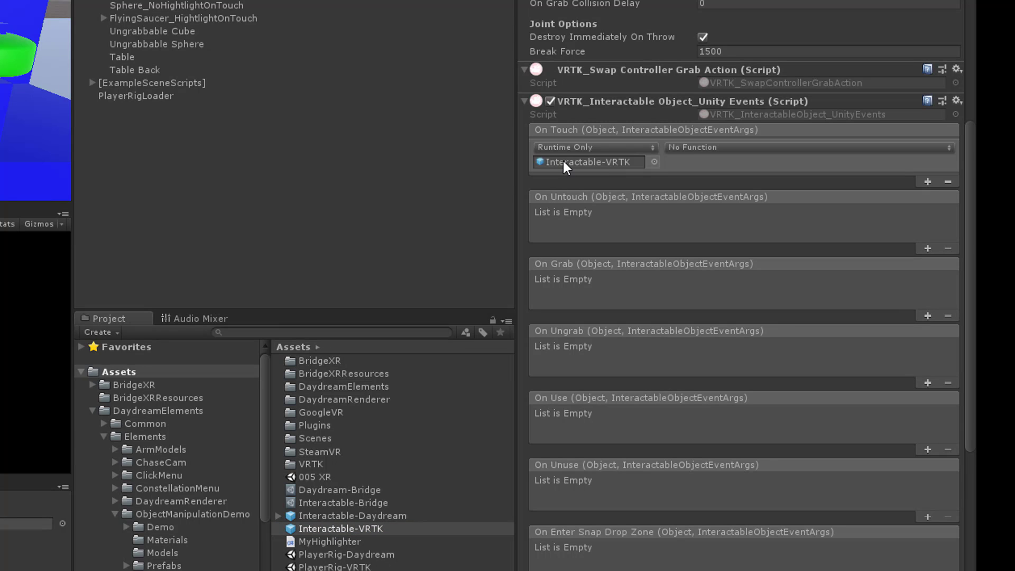
Make the On Touch event call BxrInputSender.RaiseEvent with the Touch input identifier
click(687, 146)
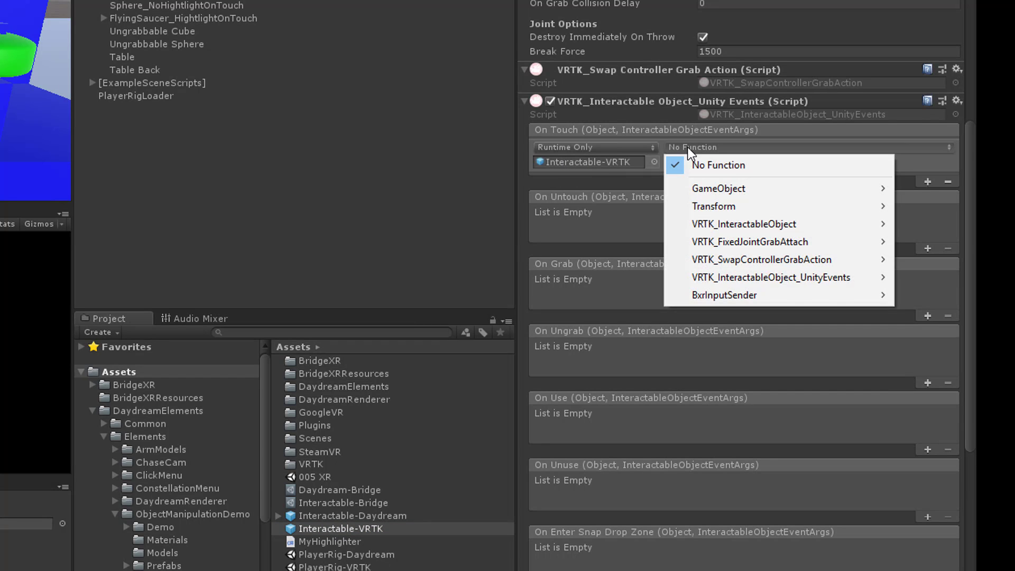
mouse_move(715, 299)
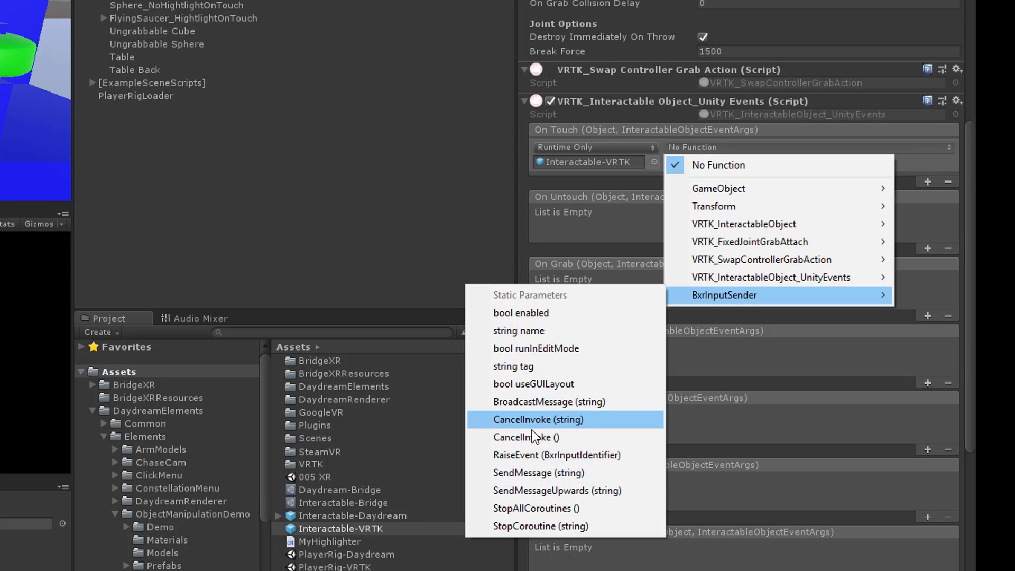
click(525, 453)
click(950, 161)
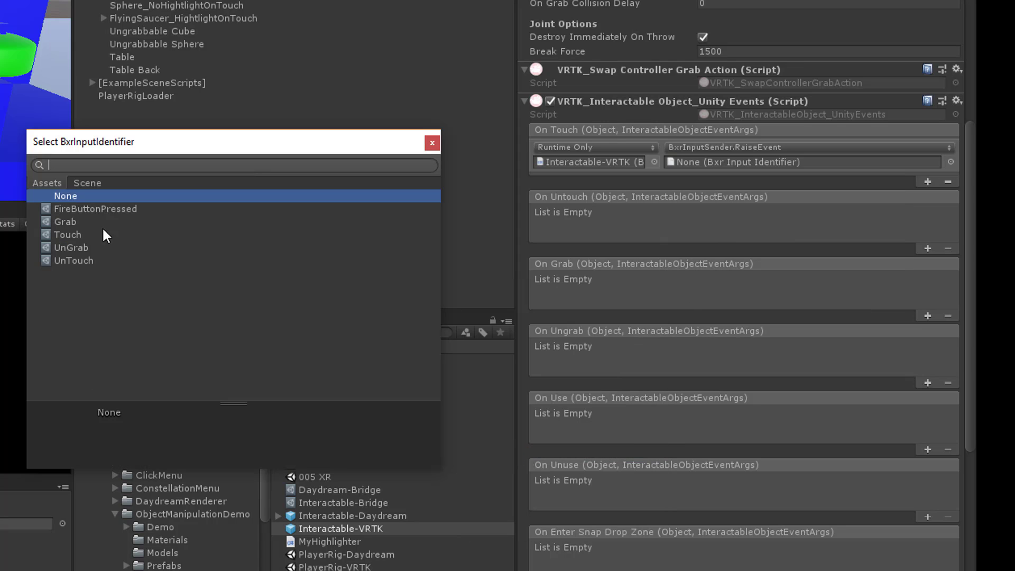
double_click(73, 234)
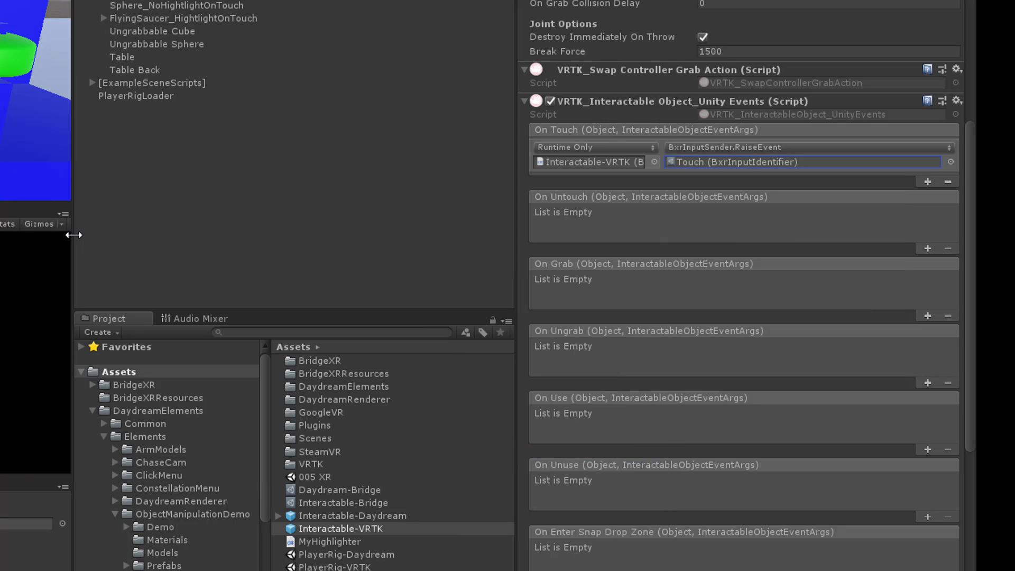
Add an On Untouch entry targeting Interactable-VRTK that calls BxrInputSender.RaiseEvent with the UnTouch input identifier
click(927, 248)
drag(509, 383, 572, 231)
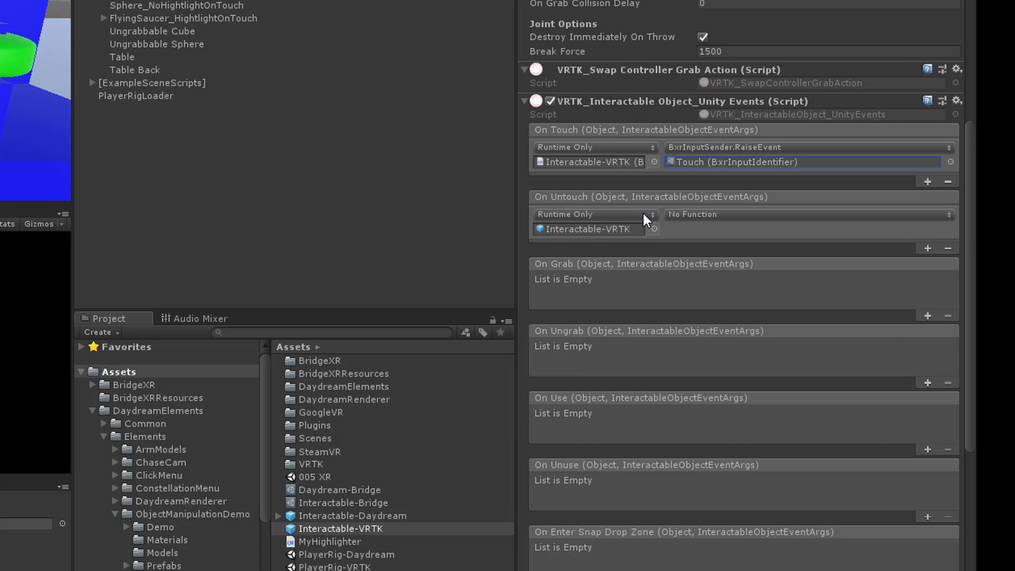
click(687, 214)
mouse_move(720, 362)
click(512, 518)
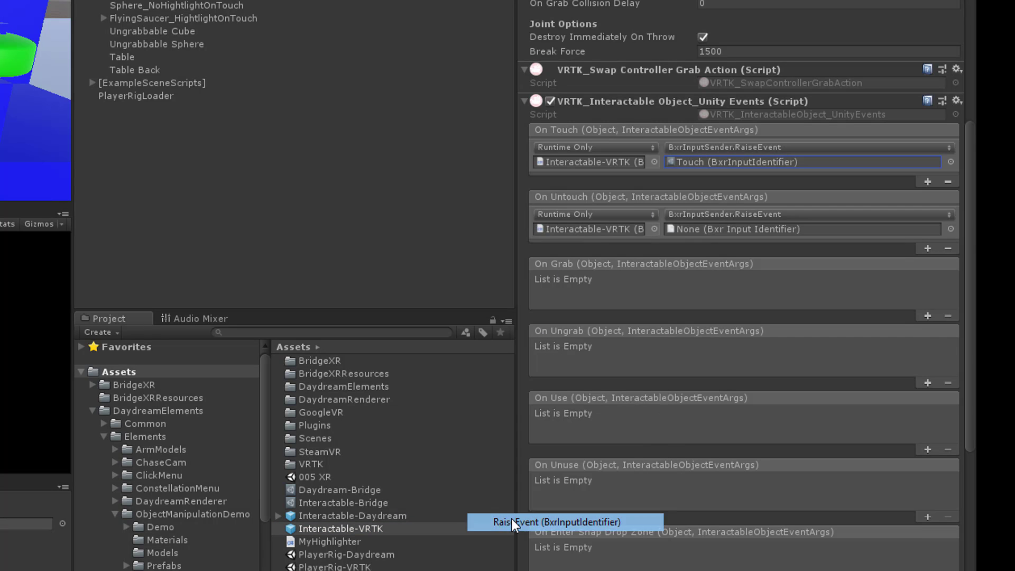
click(950, 229)
double_click(68, 260)
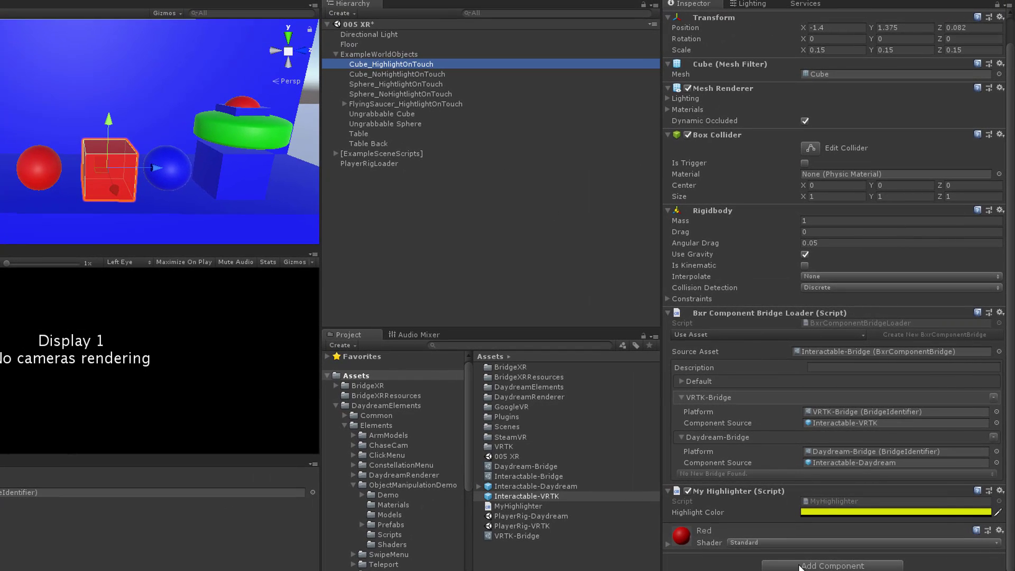
Add a Bxr Input Receiver component to Cube_HighlightOnTouch and add an event entry with the cube as its target object
click(800, 565)
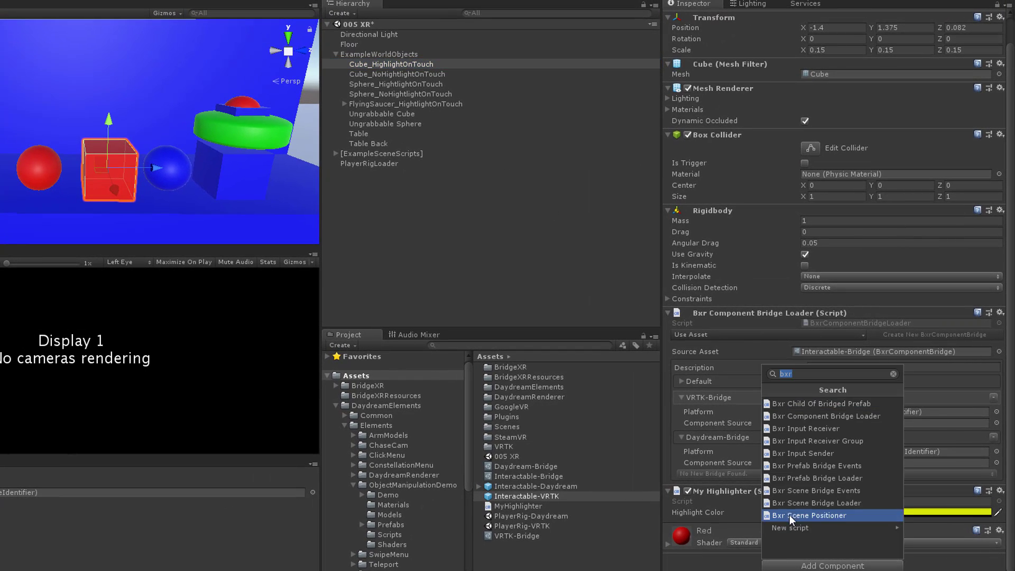
click(791, 429)
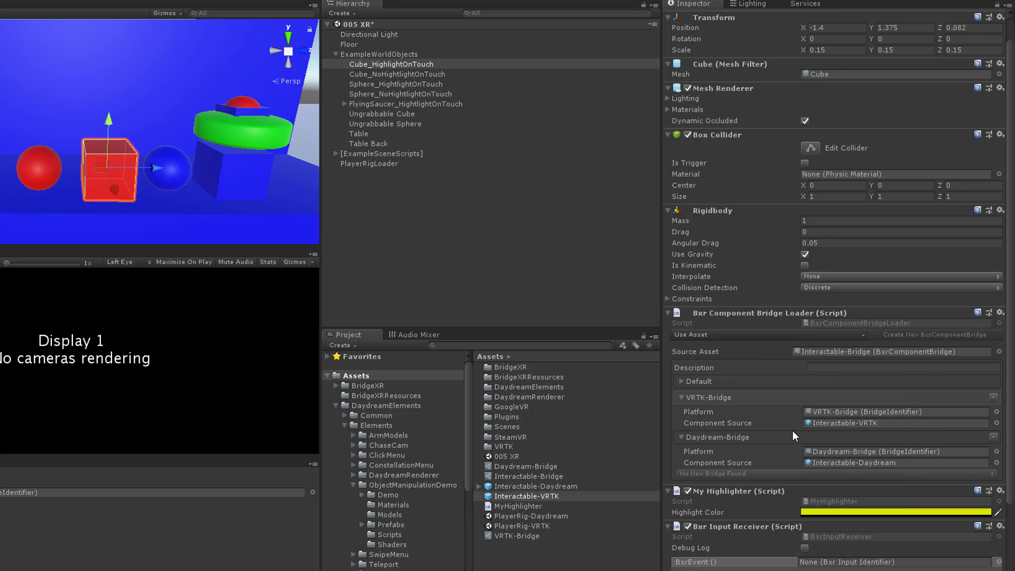
scroll(791, 430, down, 3)
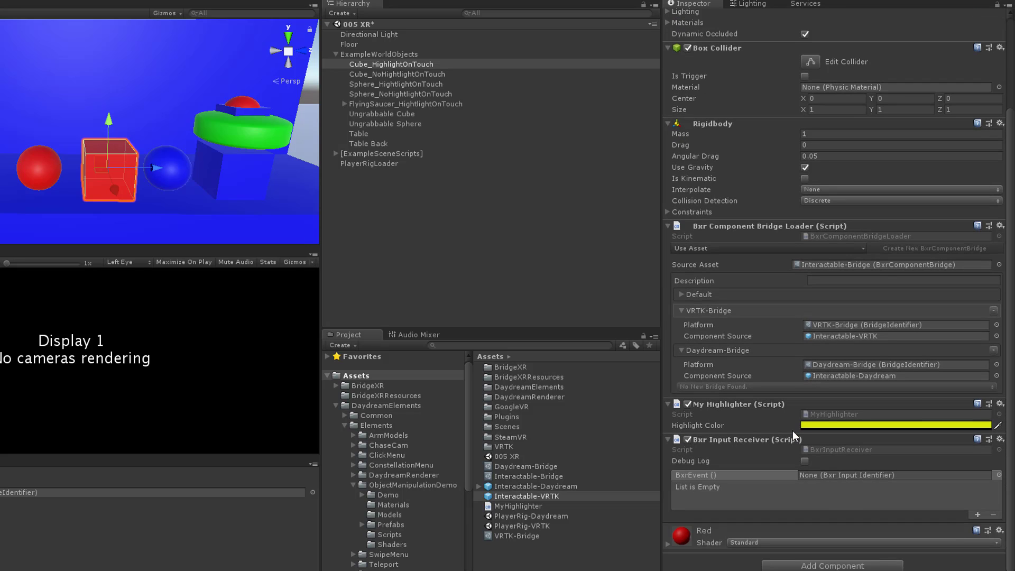
click(976, 514)
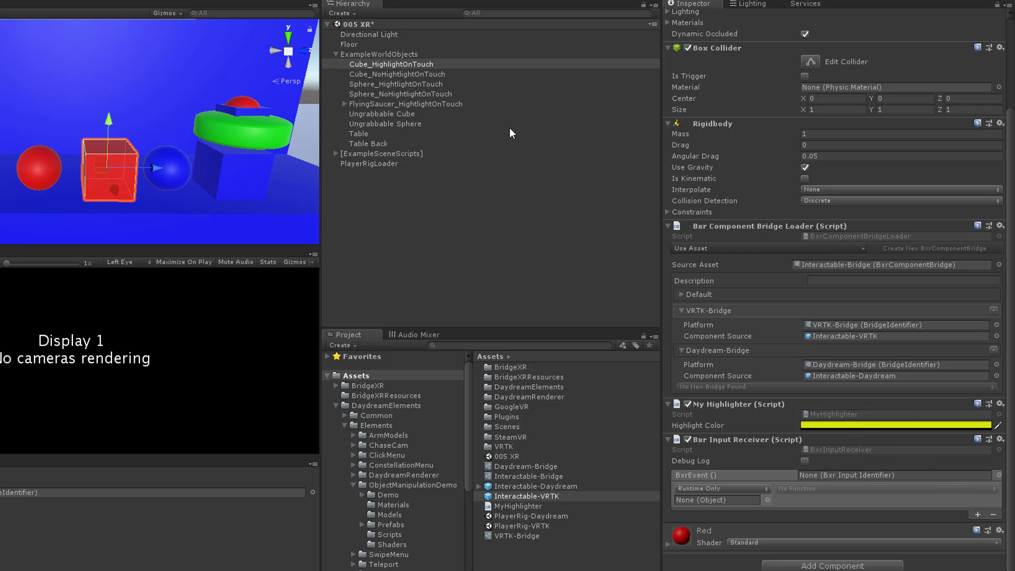
drag(396, 63, 721, 505)
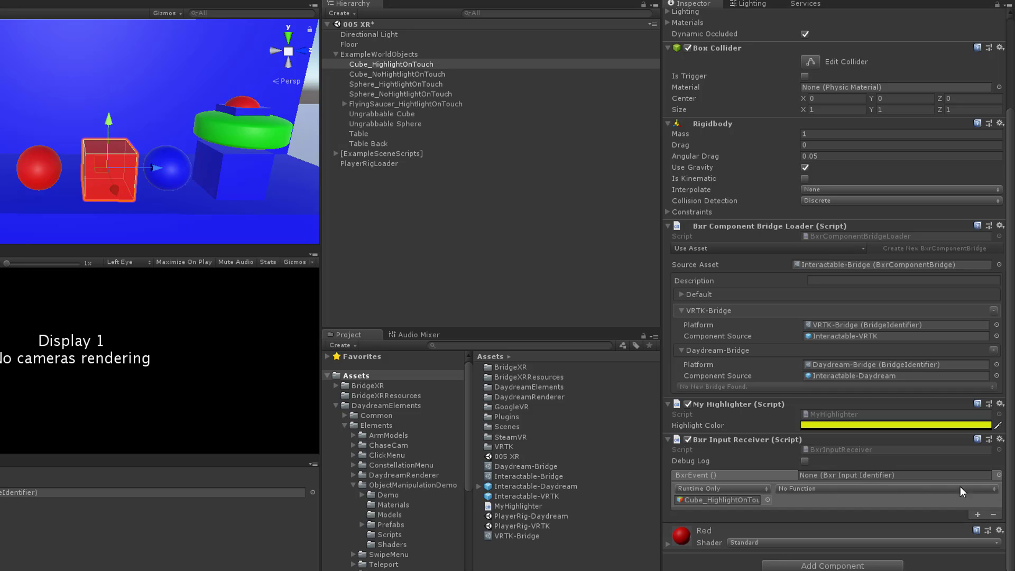
Make the cube's input receiver respond to the Touch identifier by calling MyHighlighter.Highlight
click(999, 474)
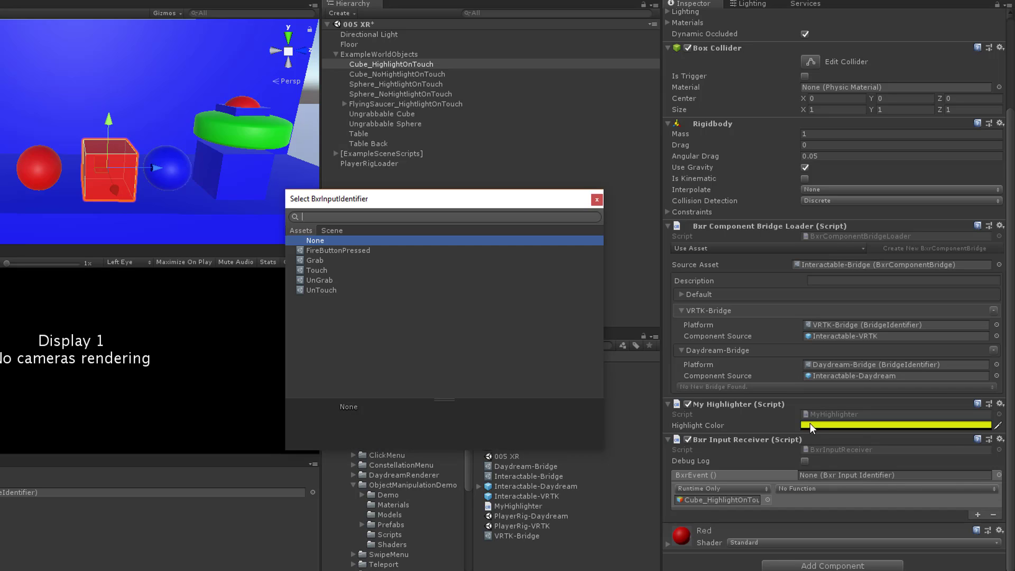
double_click(319, 269)
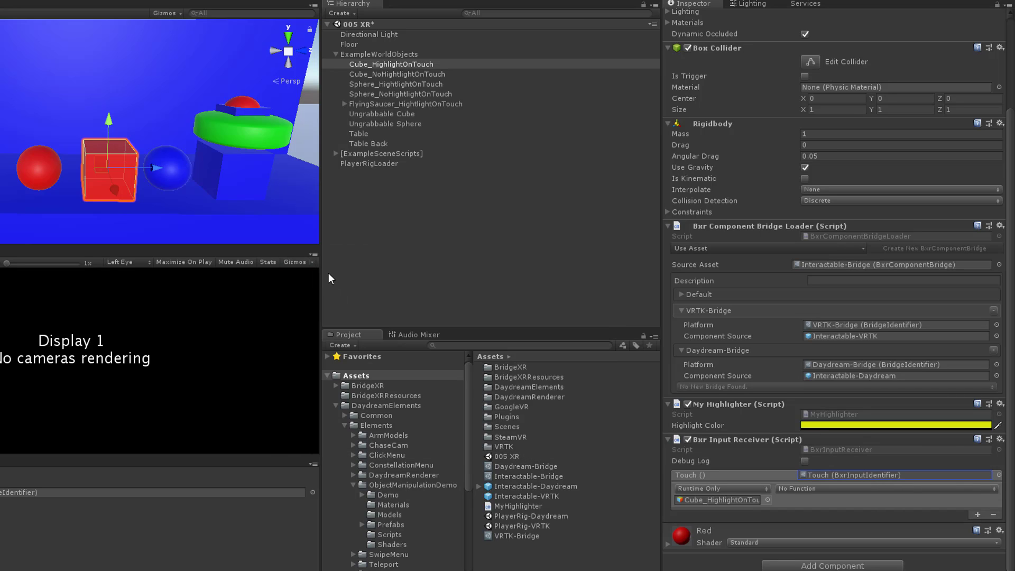
click(843, 487)
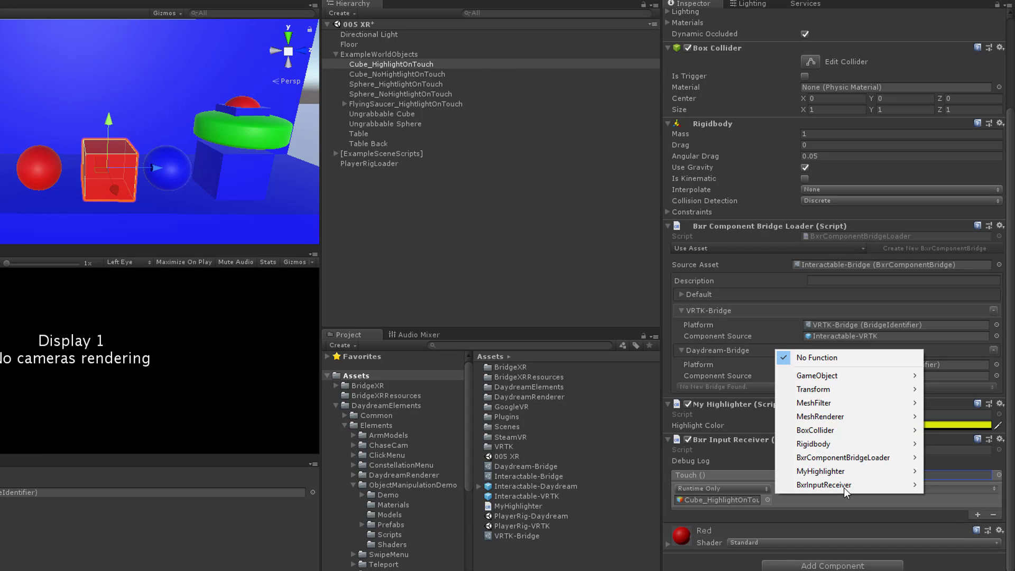
mouse_move(825, 472)
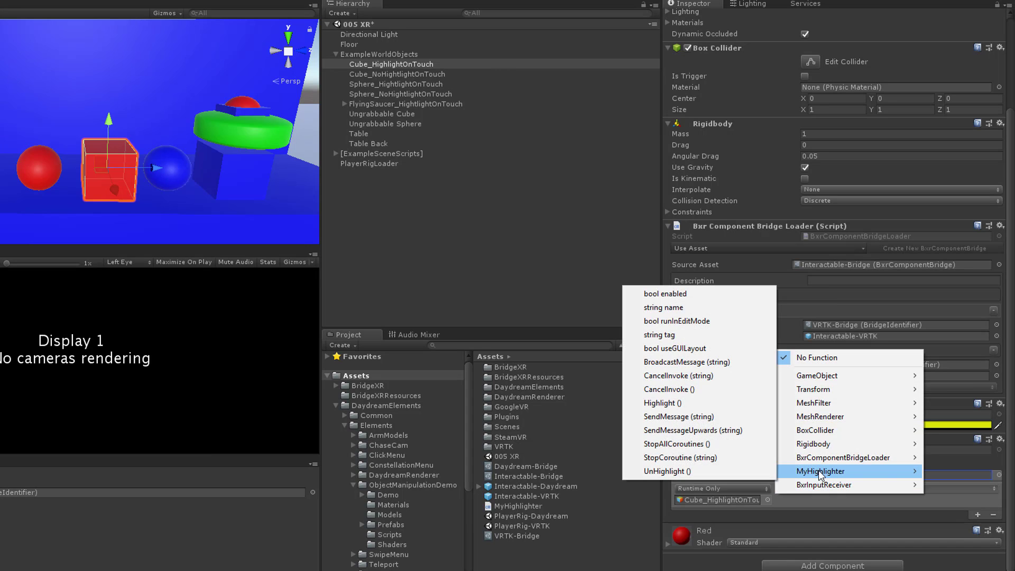
click(674, 404)
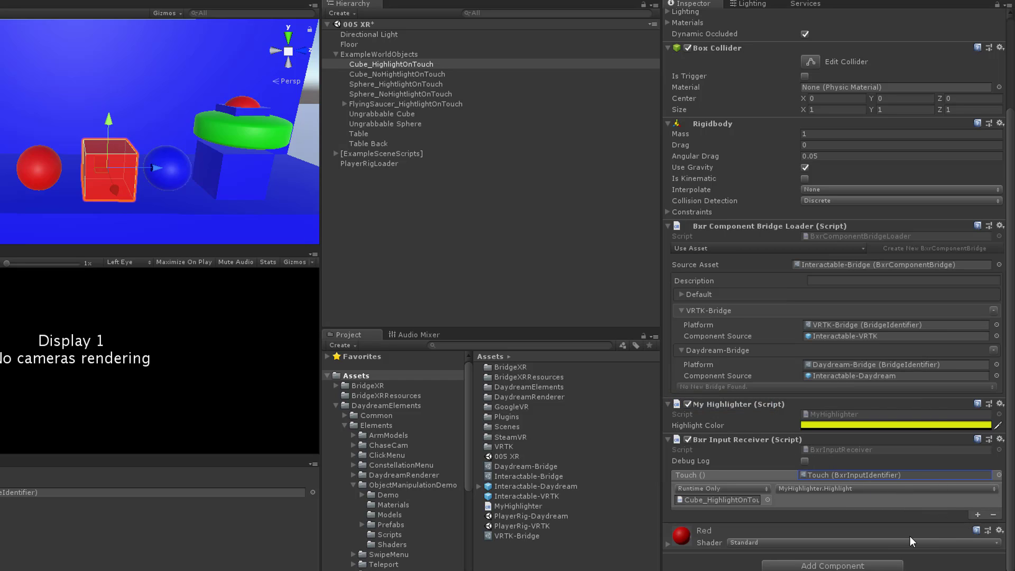
Add a second Bxr Input Receiver component to the cube and give it an event entry targeting Cube_HighlightOnTouch
click(867, 567)
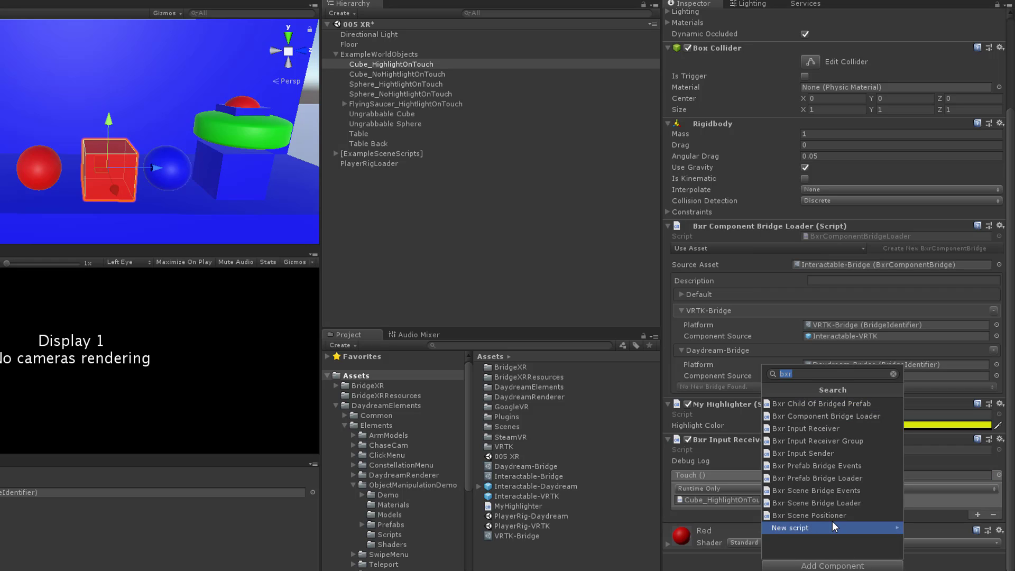
click(802, 428)
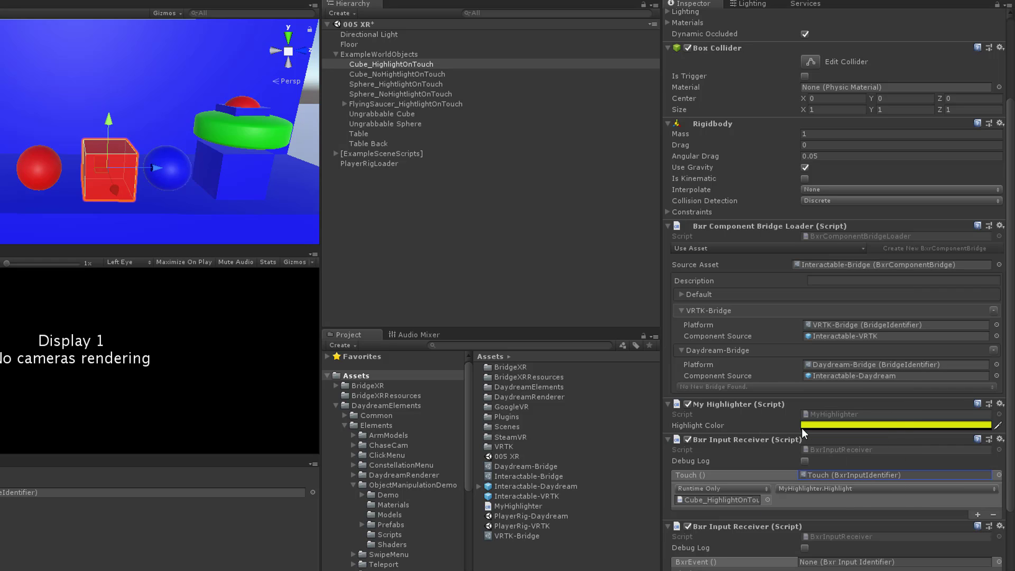
scroll(801, 427, down, 3)
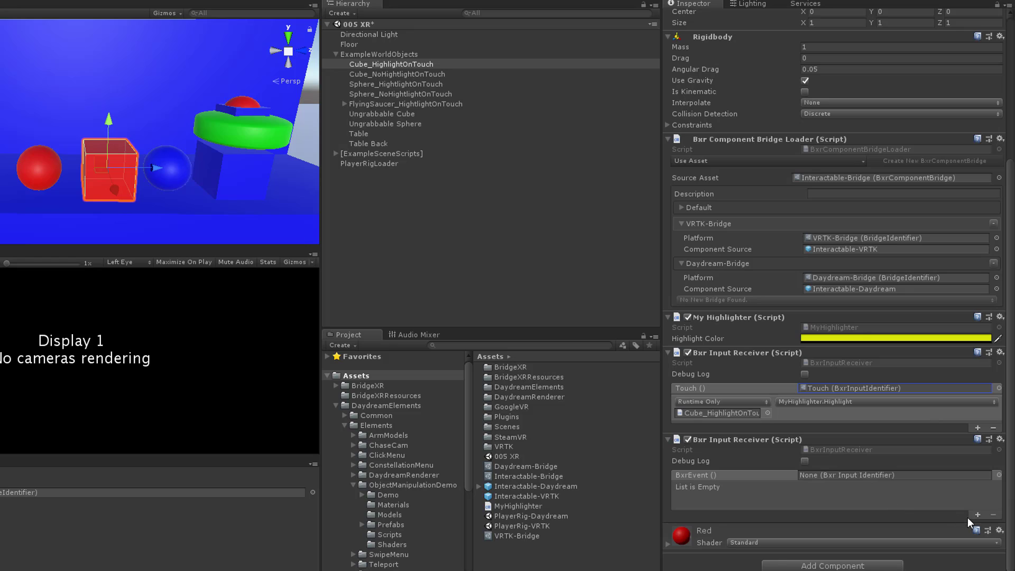
click(978, 515)
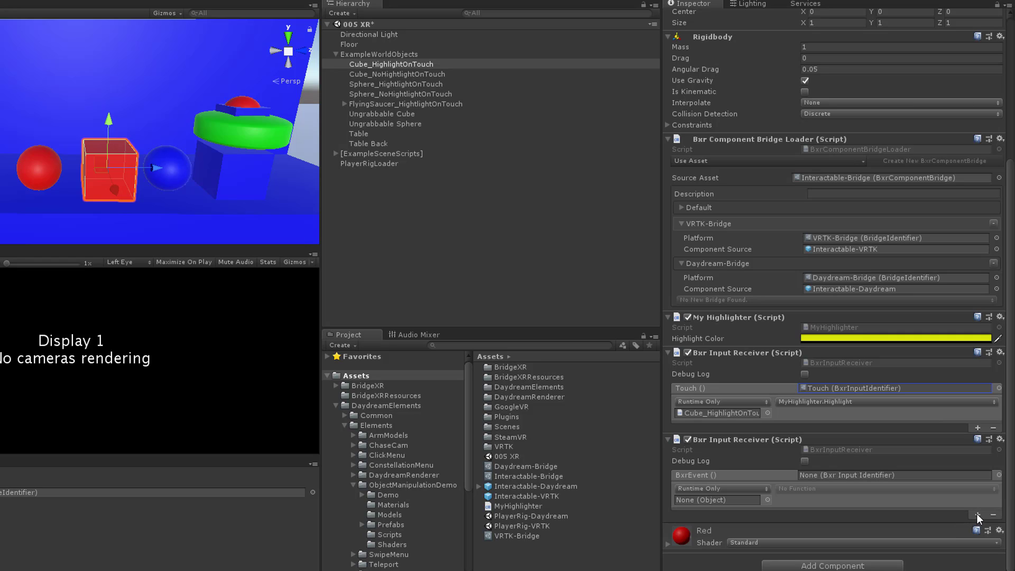
Make the second input receiver respond to the UnTouch identifier by calling MyHighlighter.UnHighlight
click(998, 475)
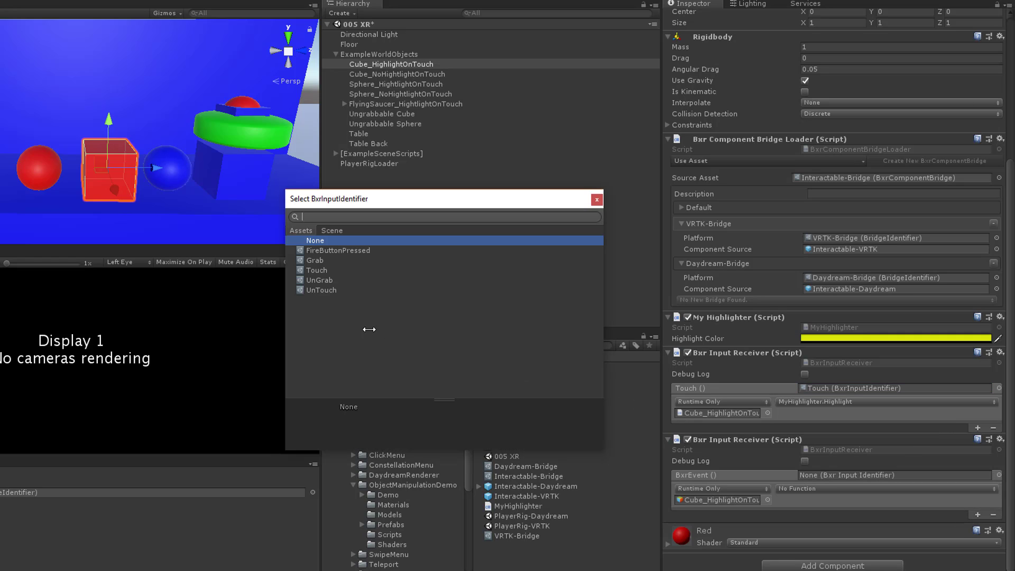
click(322, 290)
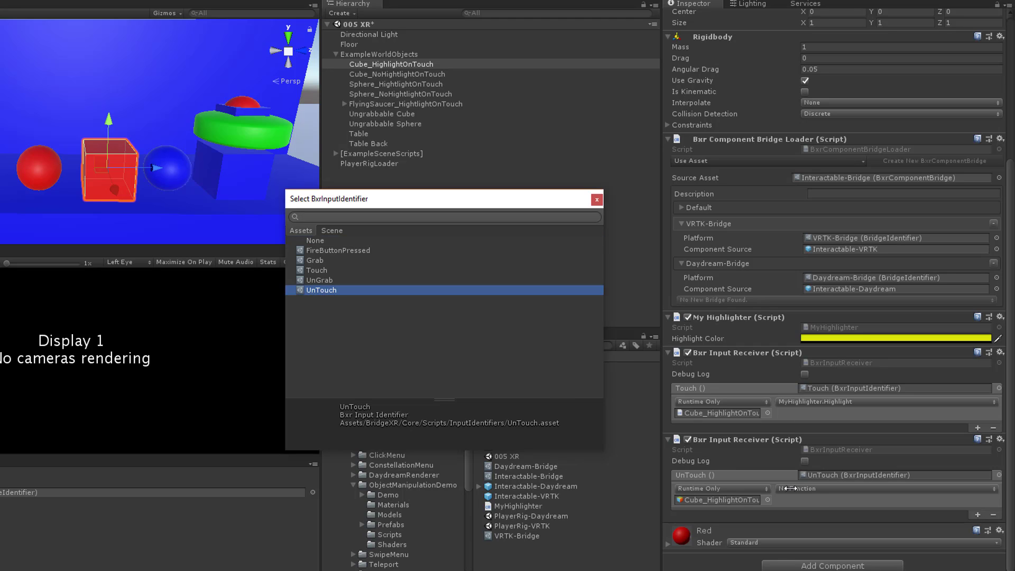
click(817, 490)
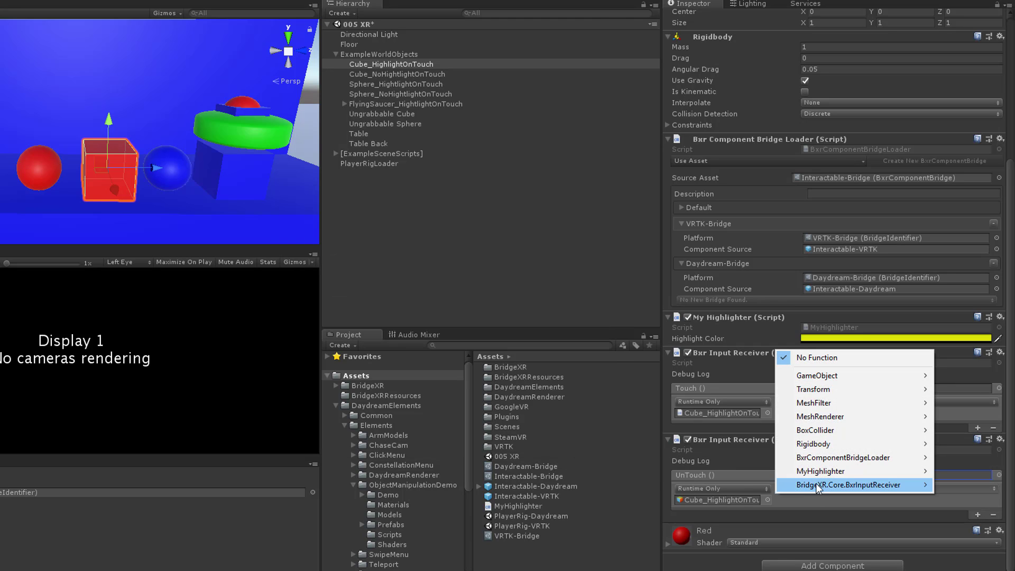
mouse_move(814, 474)
click(686, 469)
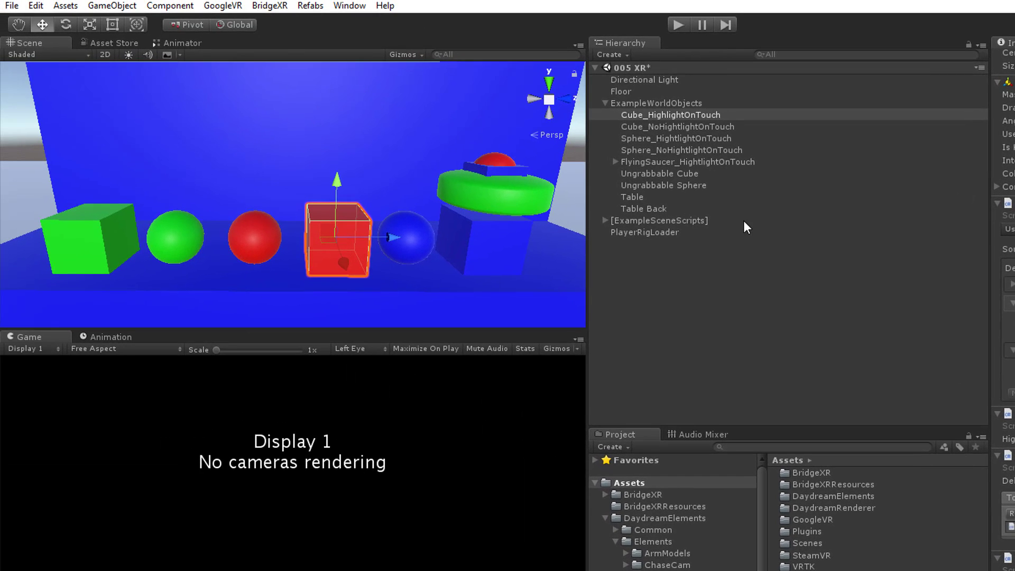
Run the scene in play mode to test the cube's touch highlighting, and stop it
click(678, 25)
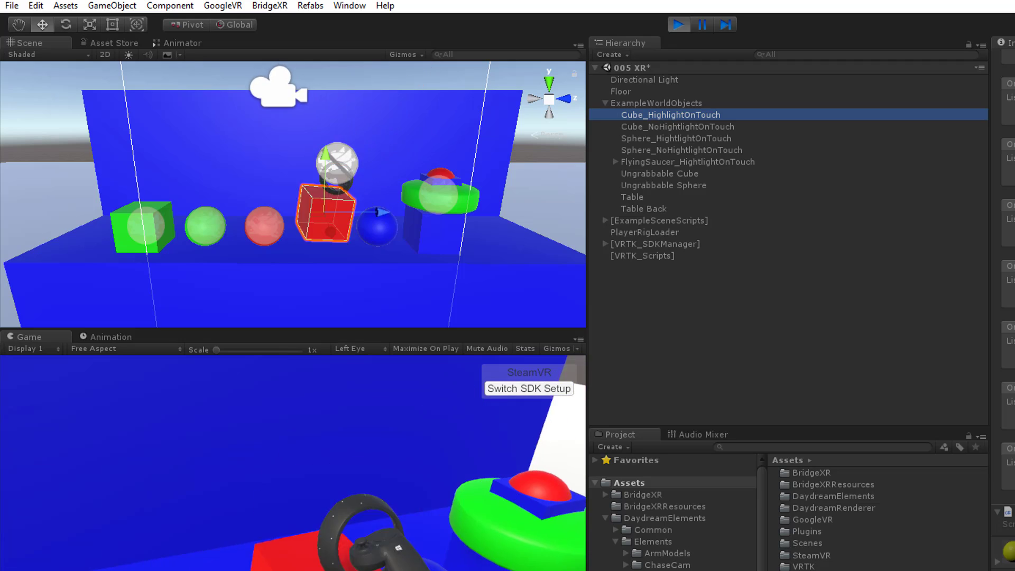
key(ctrl+p)
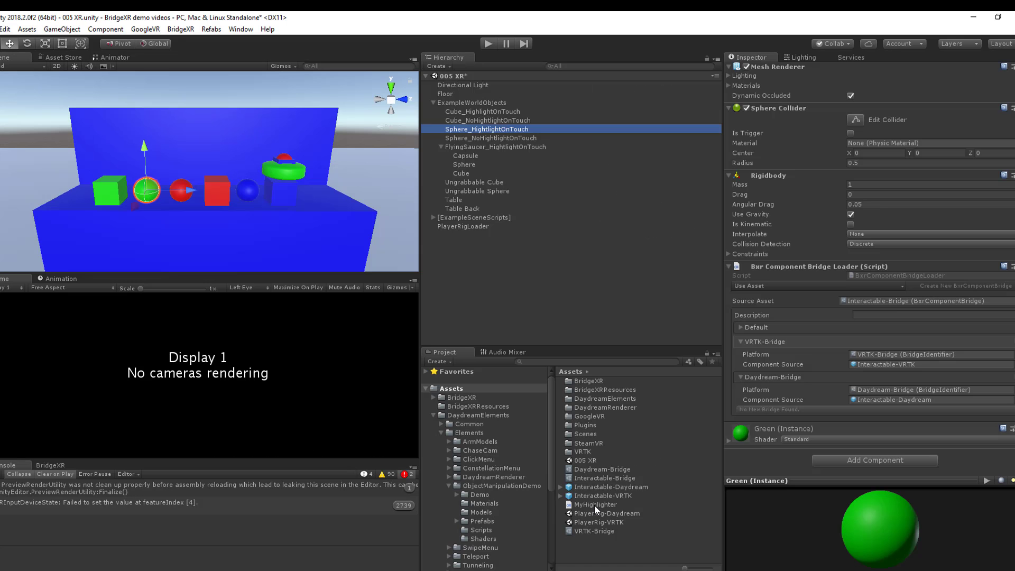
Add the MyHighlighter script to Sphere_HightlightOnTouch and set its highlight color to magenta, about E91BF1
click(594, 504)
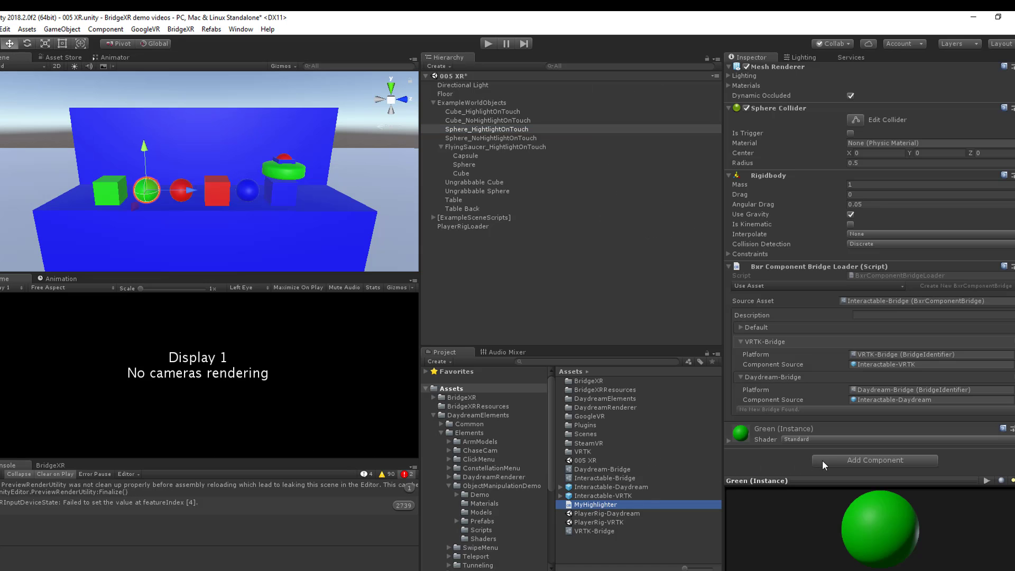
drag(822, 459, 860, 472)
click(890, 452)
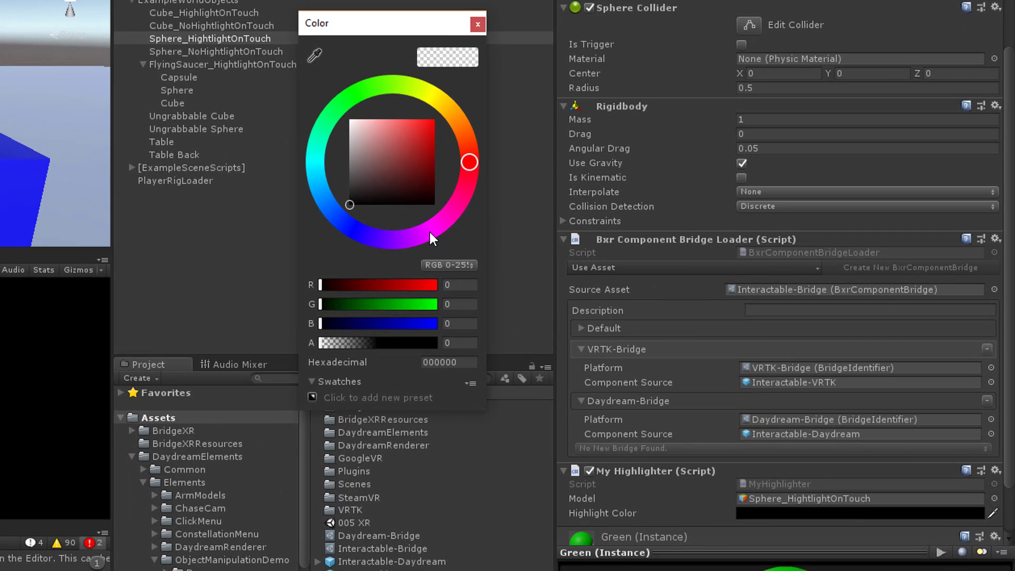
click(430, 231)
click(427, 125)
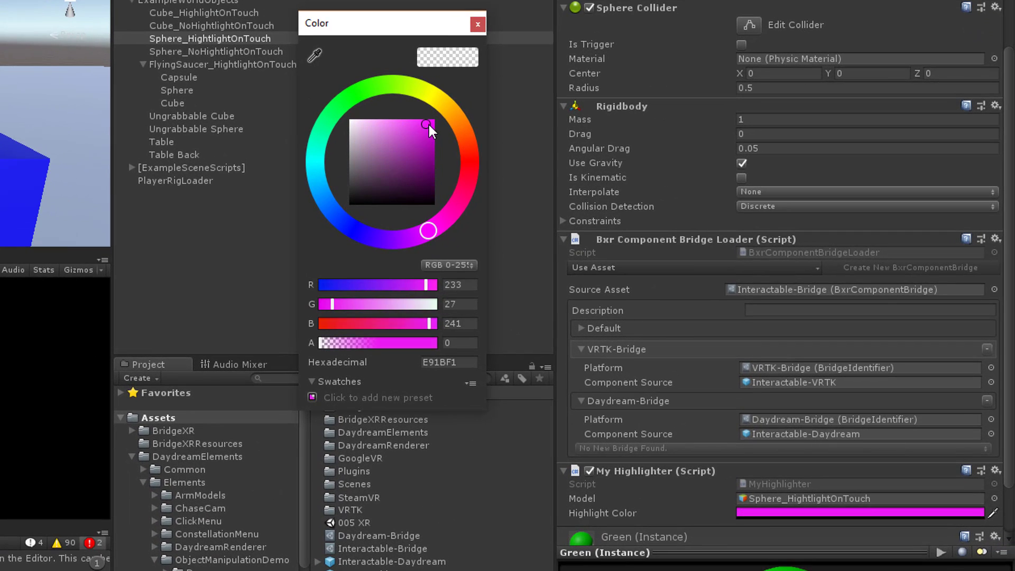
click(478, 23)
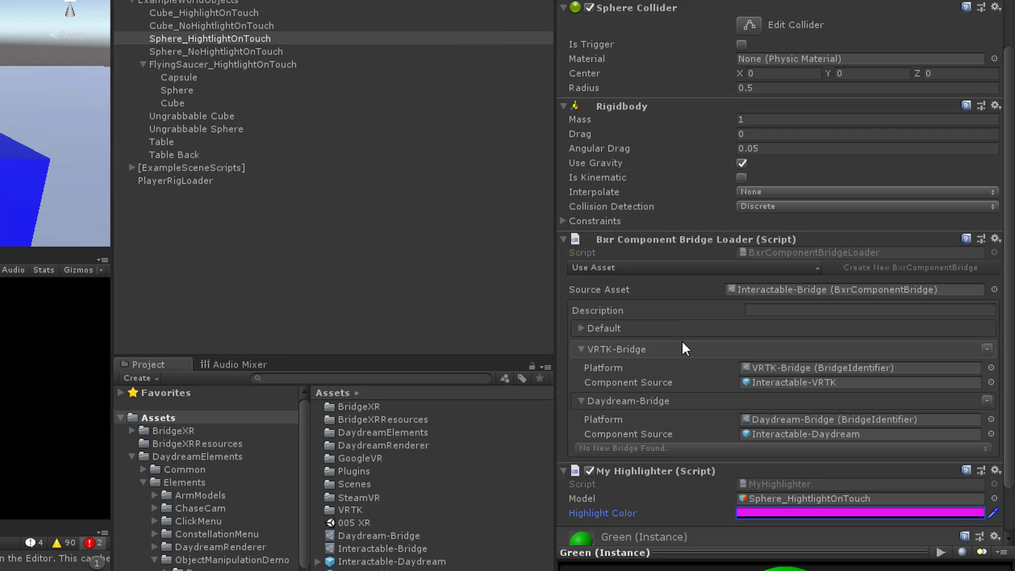
Add a Bxr Input Receiver Group component to the sphere and set its Target Inputs size to 2
scroll(683, 467, down, 2)
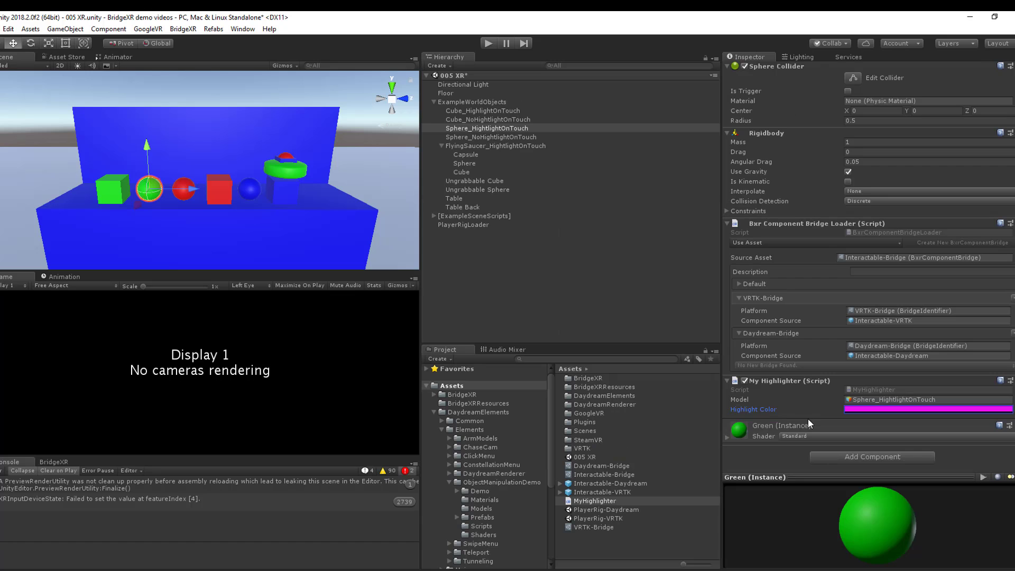
click(830, 457)
click(823, 349)
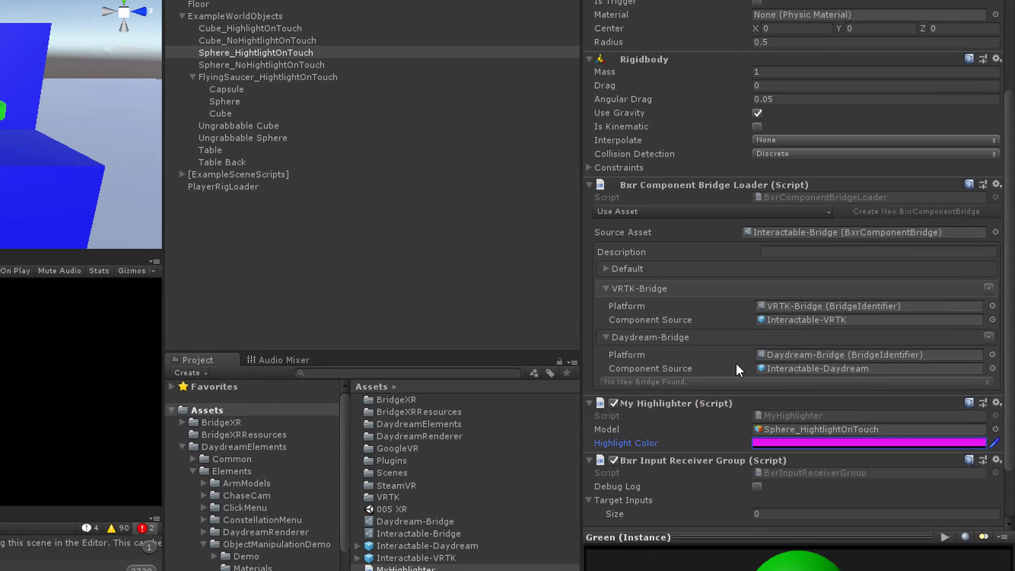
scroll(760, 415, down, 3)
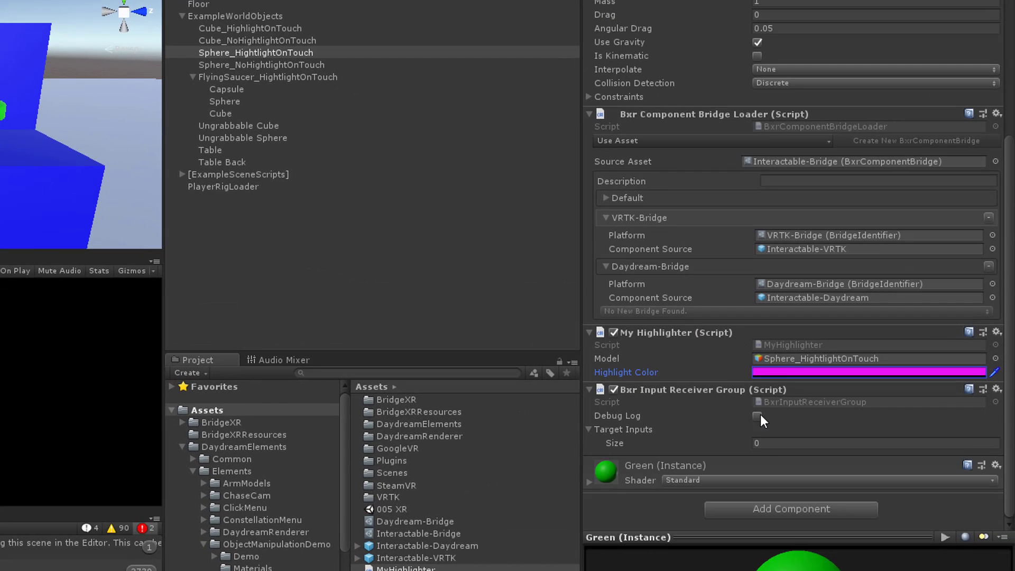
click(766, 444)
key(Return)
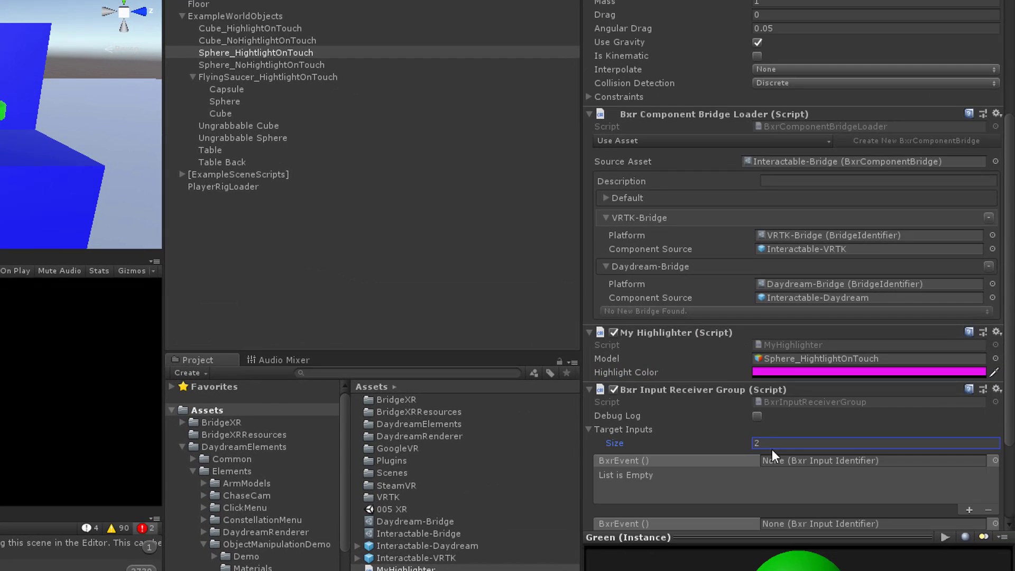
Set the first target input to Touch with an entry on Sphere_HightlightOnTouch that calls MyHighlighter.Highlight
scroll(980, 458, down, 5)
click(994, 334)
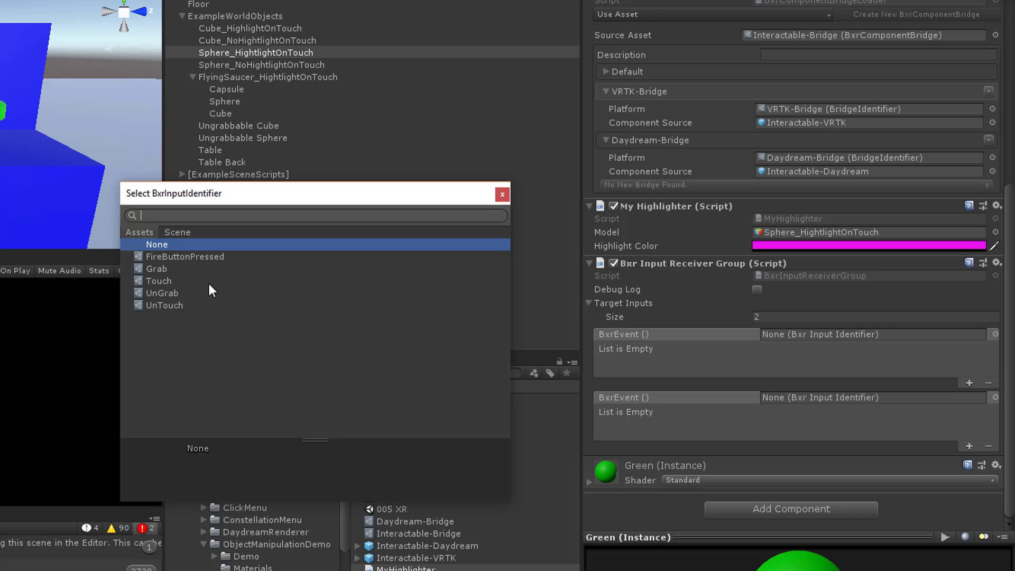
double_click(154, 278)
click(969, 382)
drag(253, 53, 653, 364)
click(751, 350)
mouse_move(777, 506)
click(583, 423)
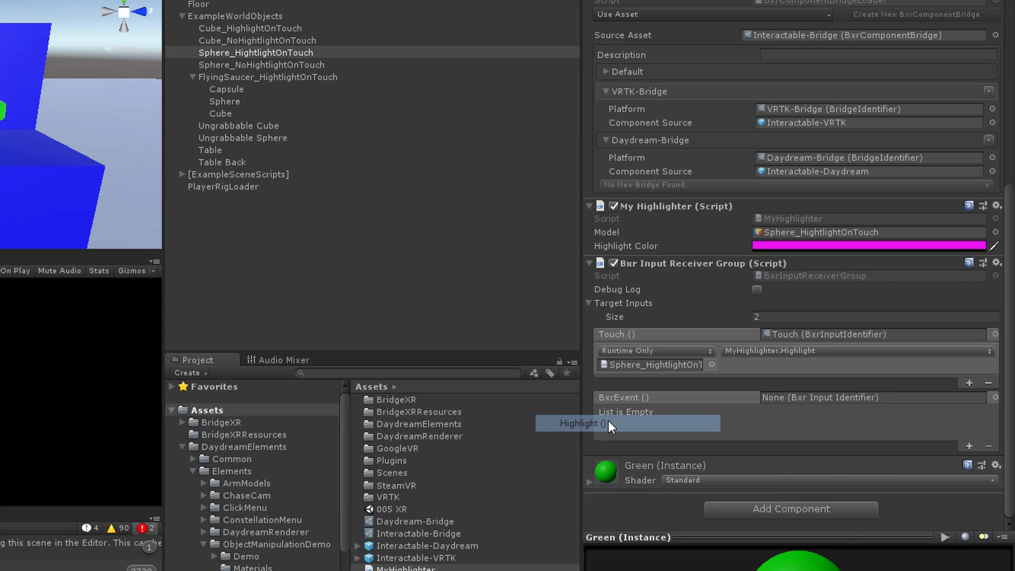
Set the sphere's second target input to UnTouch with an entry on Sphere_HightlightOnTouch that calls MyHighlighter.UnHighlight
click(994, 397)
double_click(158, 305)
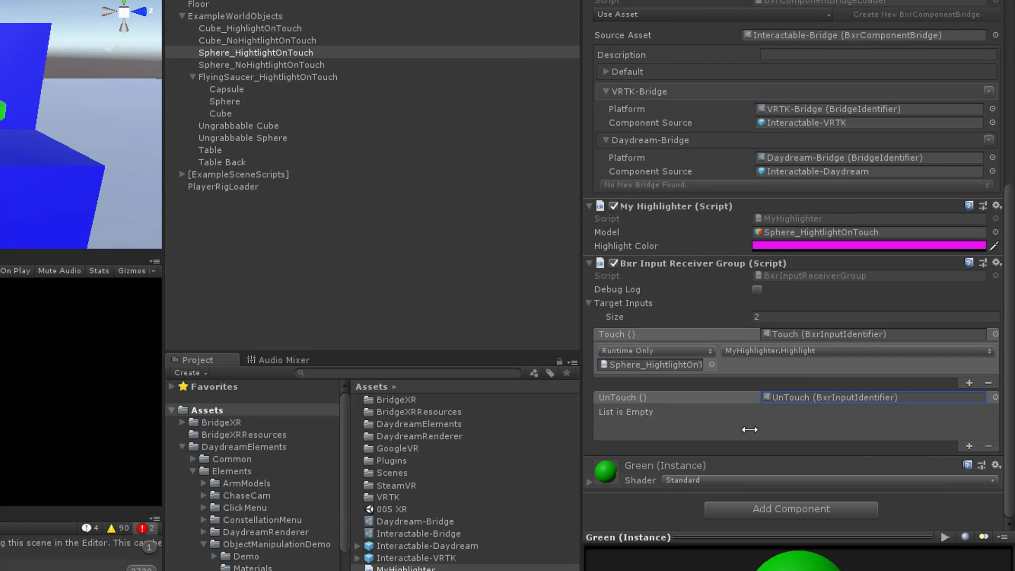
click(969, 446)
drag(246, 59, 640, 428)
click(791, 414)
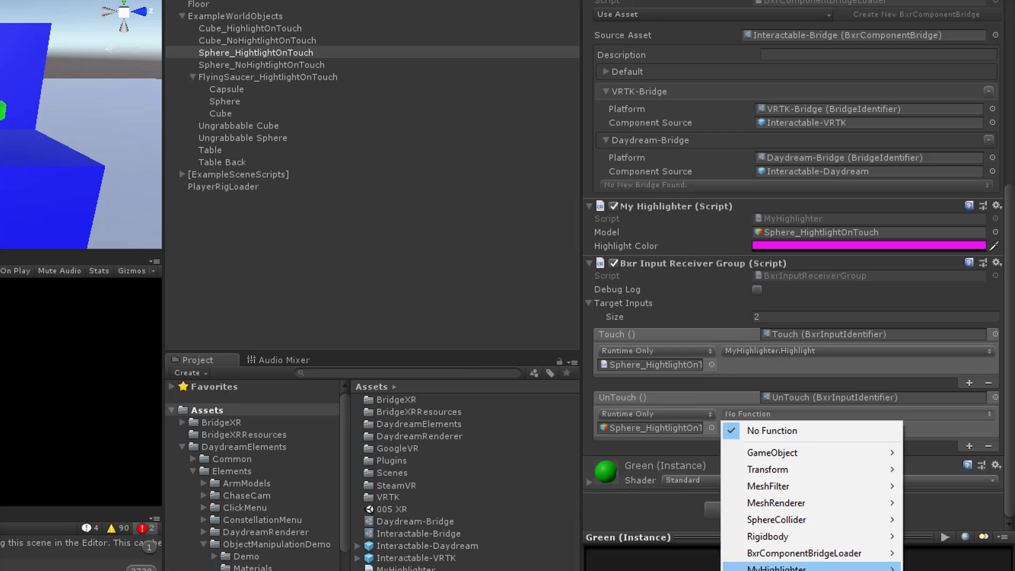
mouse_move(793, 564)
click(624, 566)
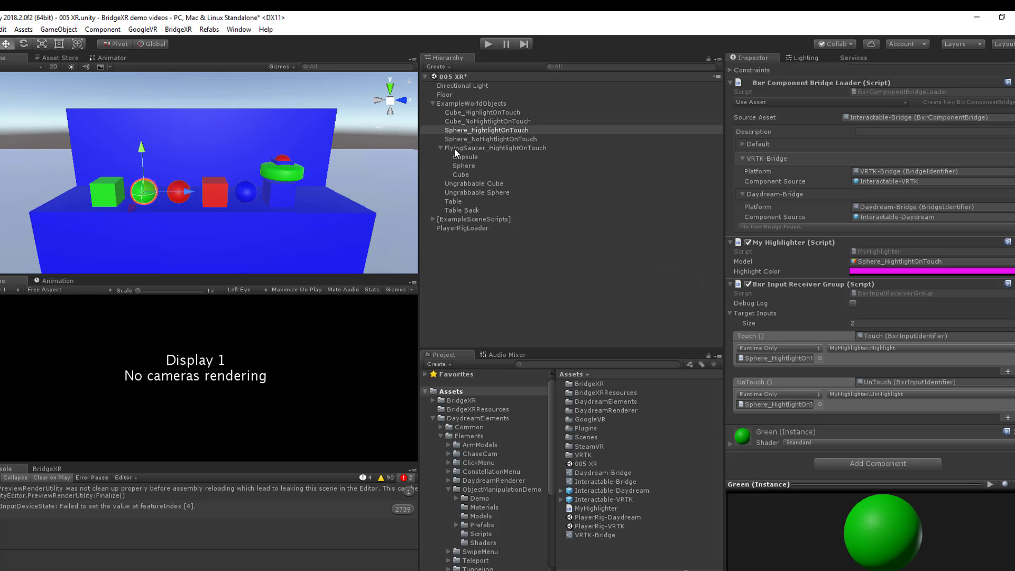
Select FlyingSaucer_HightlightOnTouch, run the scene in play mode to test the touch highlighting, and stop it
click(454, 148)
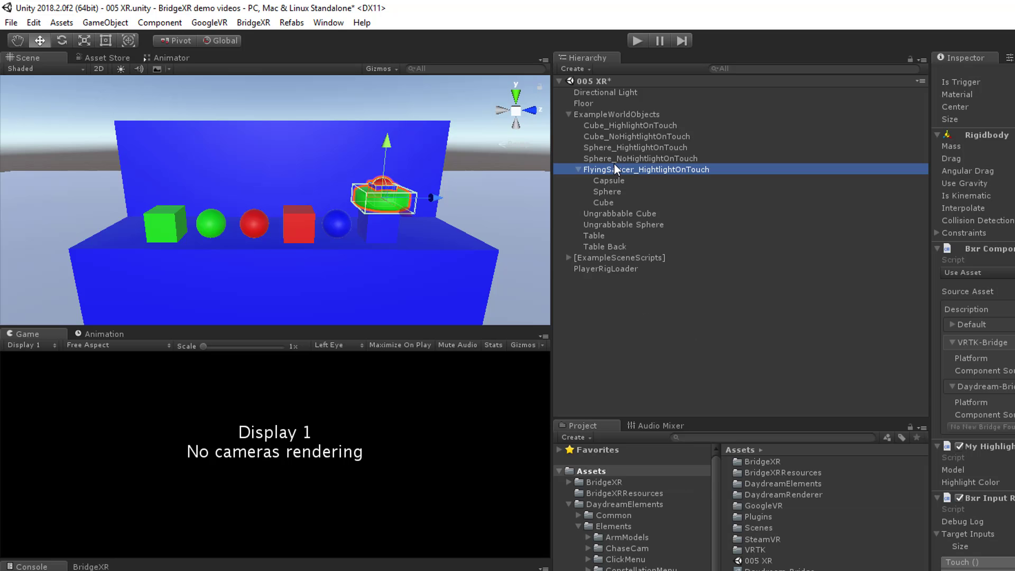
click(638, 40)
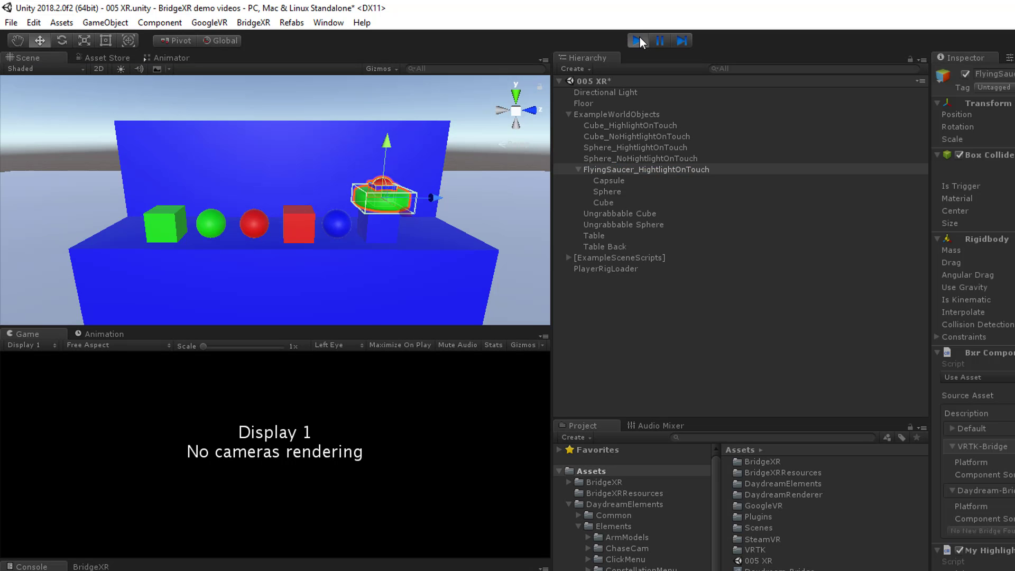
click(626, 169)
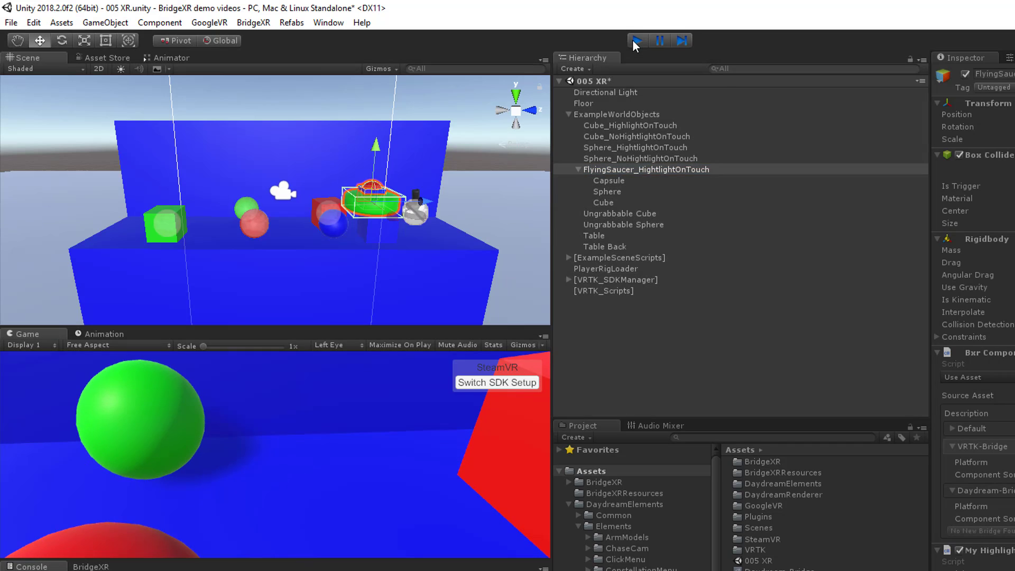
click(636, 41)
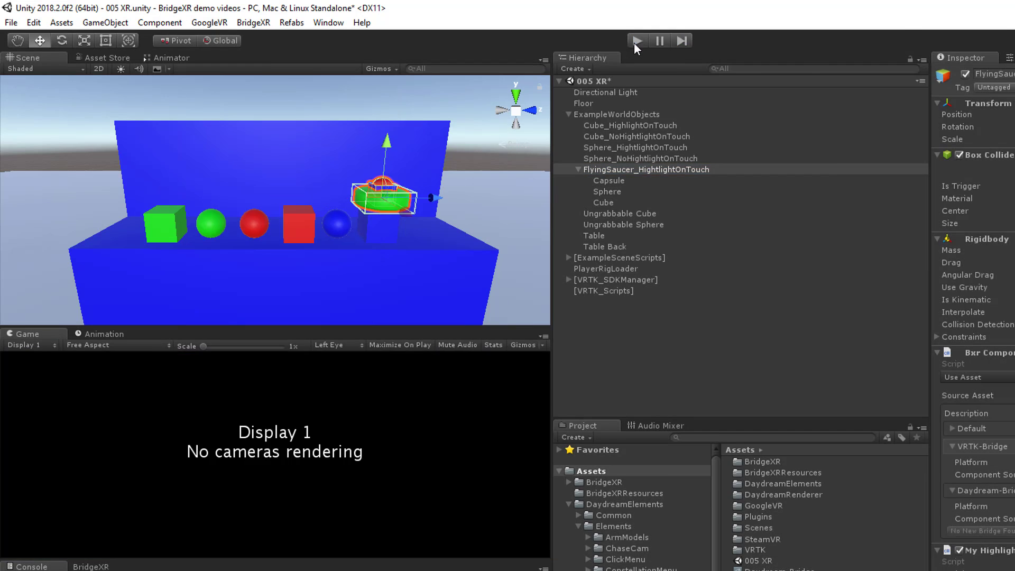
Add the Bxr Input Sender and Event Trigger components to the Interactable-Daydream prefab
click(592, 467)
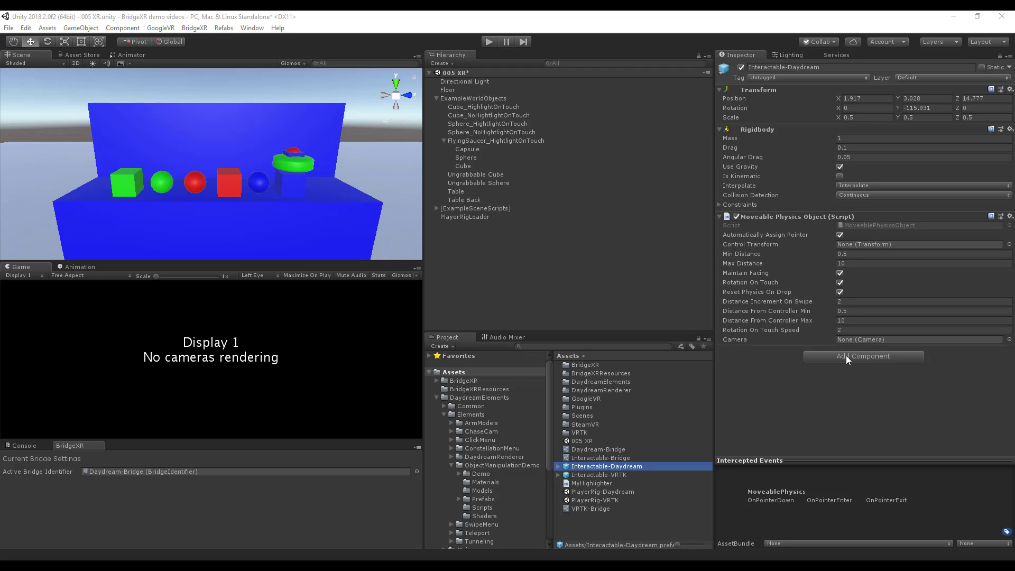
click(845, 356)
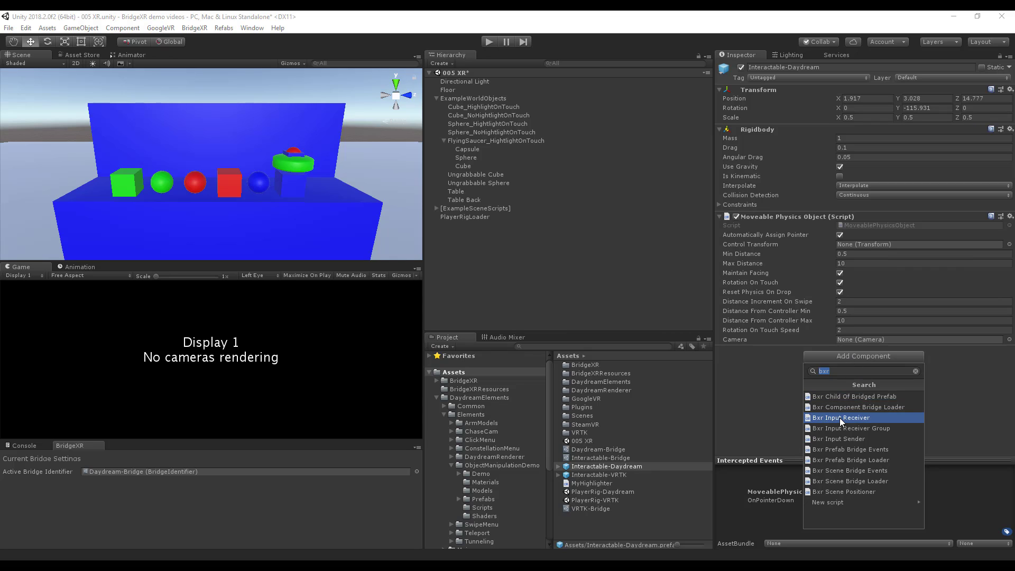
click(839, 438)
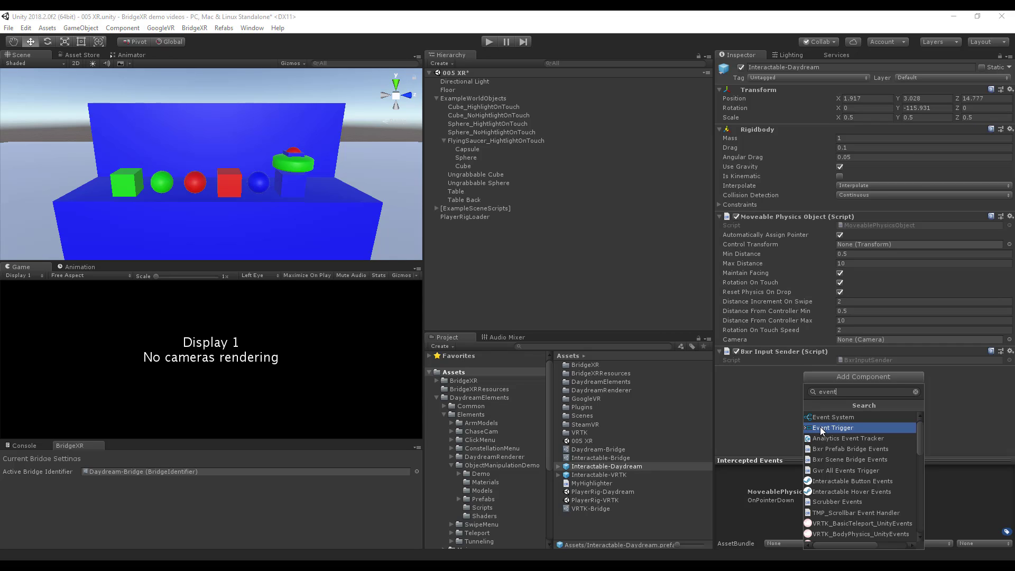
click(821, 427)
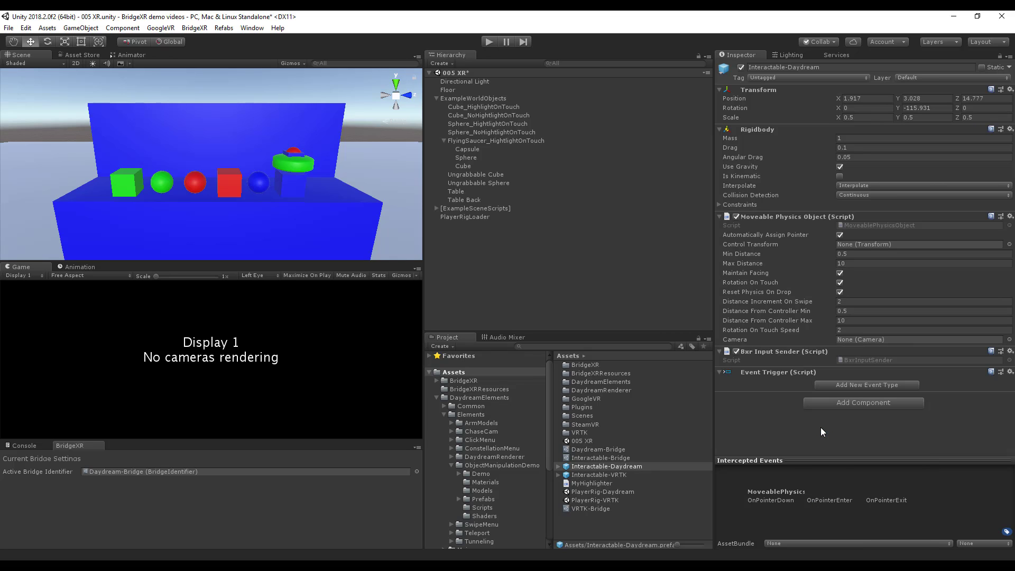
Add a Pointer Enter event to the Event Trigger that calls BxrInputSender.RaiseEvent on Interactable-Daydream with the Touch identifier
click(861, 383)
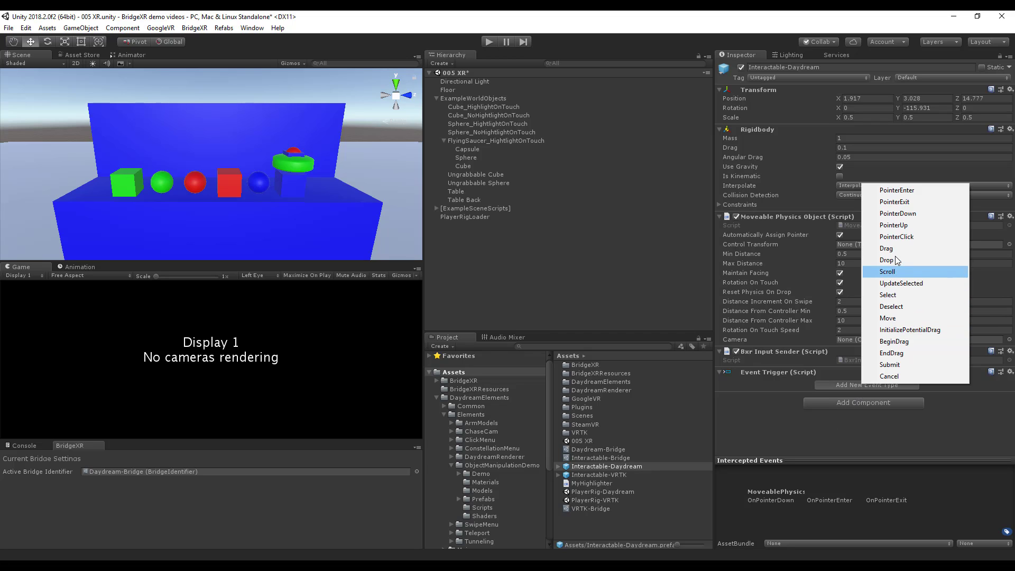
click(897, 192)
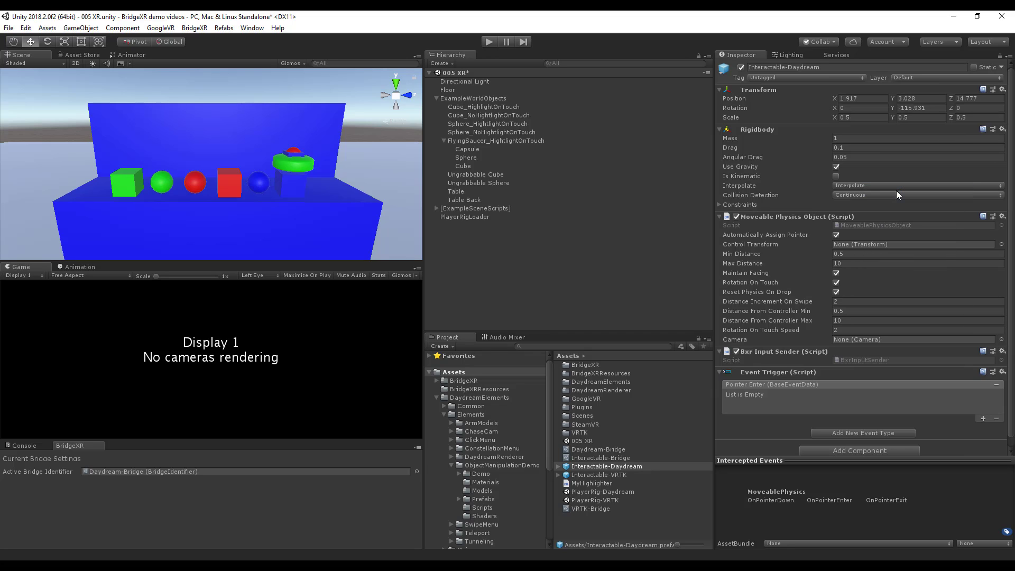
click(983, 417)
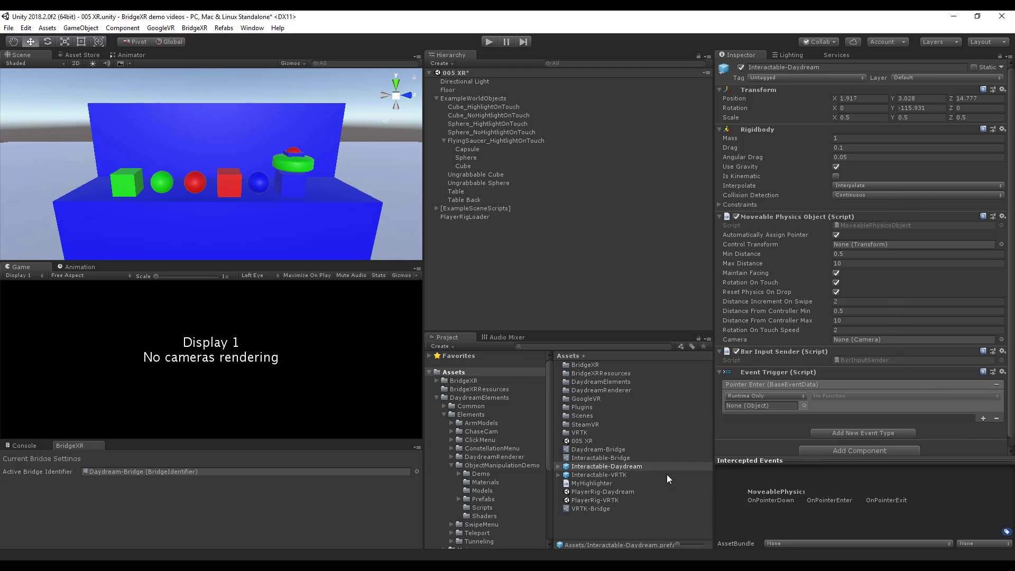
drag(754, 405, 754, 405)
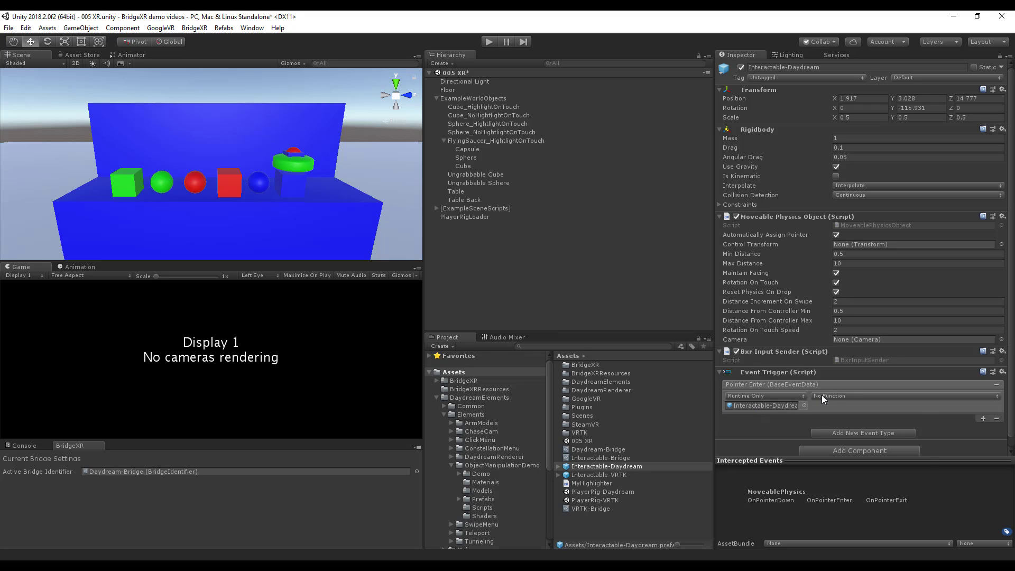
click(822, 395)
mouse_move(845, 410)
click(757, 424)
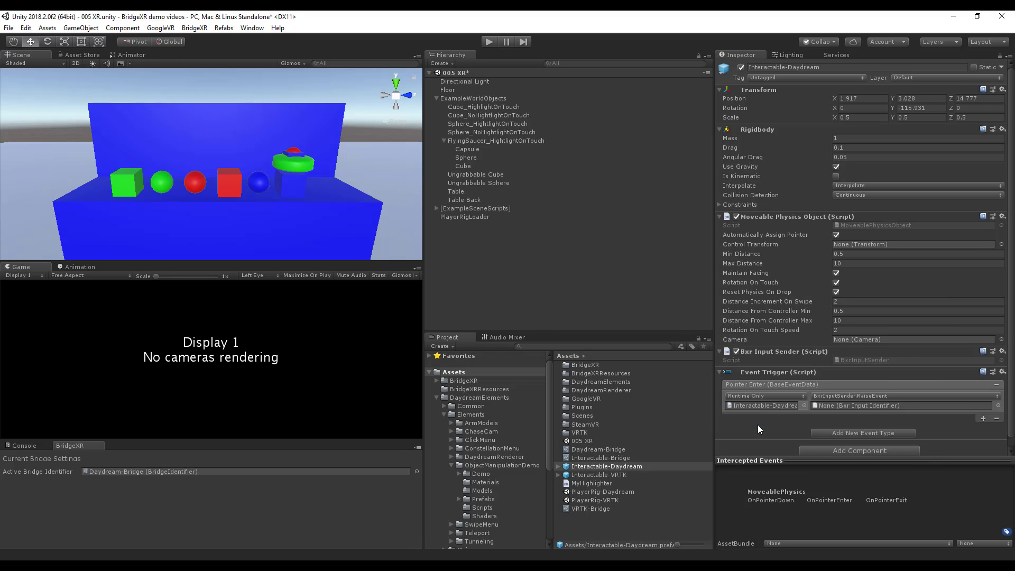
click(998, 406)
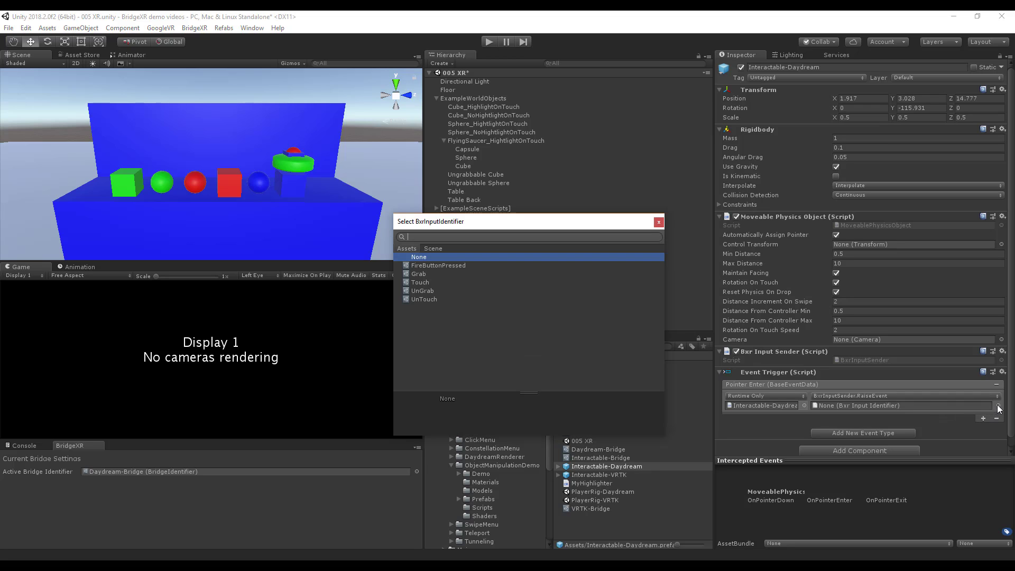
double_click(413, 282)
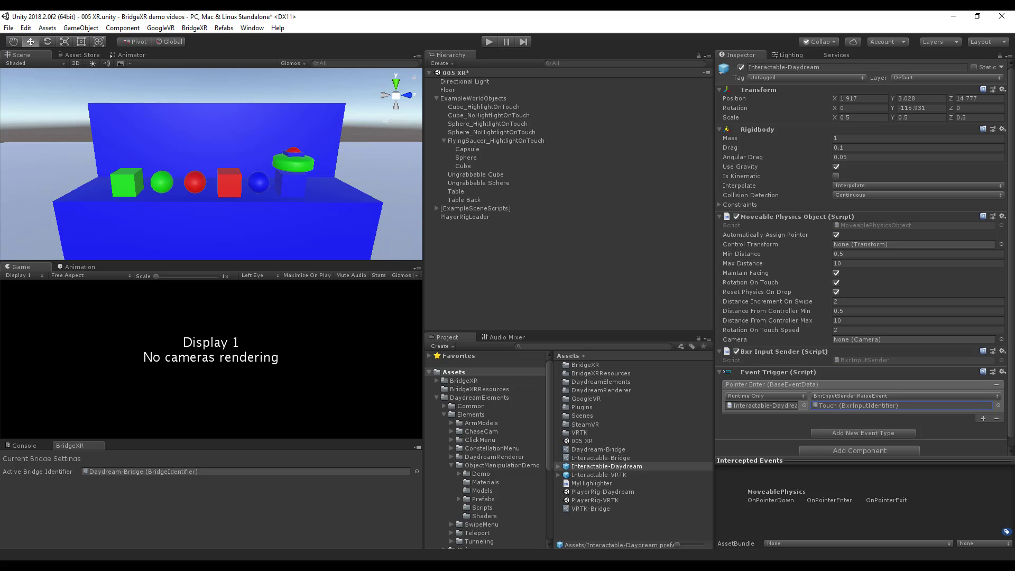
Add a Pointer Exit event that calls BxrInputSender.RaiseEvent on Interactable-Daydream with the UnTouch identifier
click(838, 433)
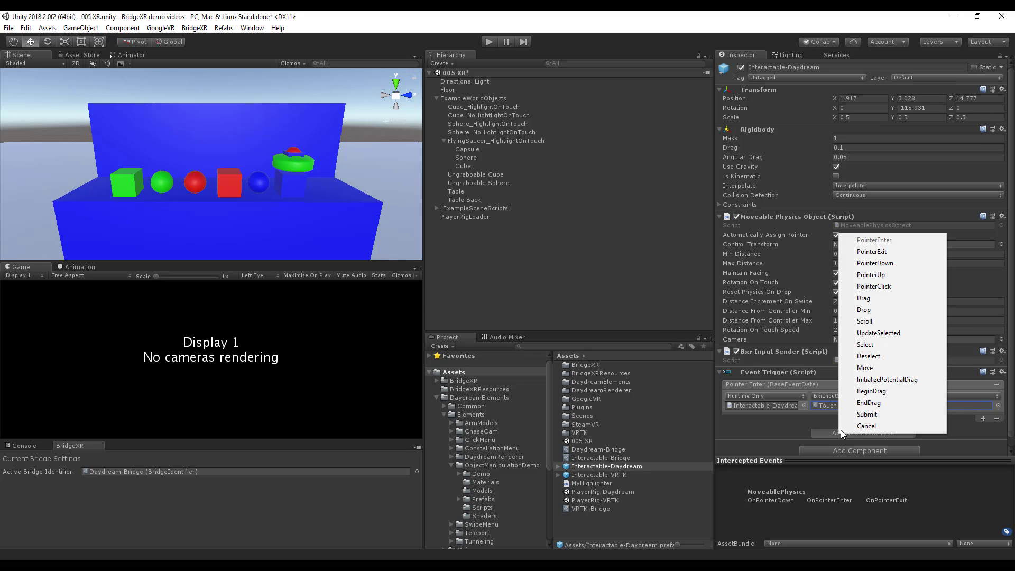
click(858, 252)
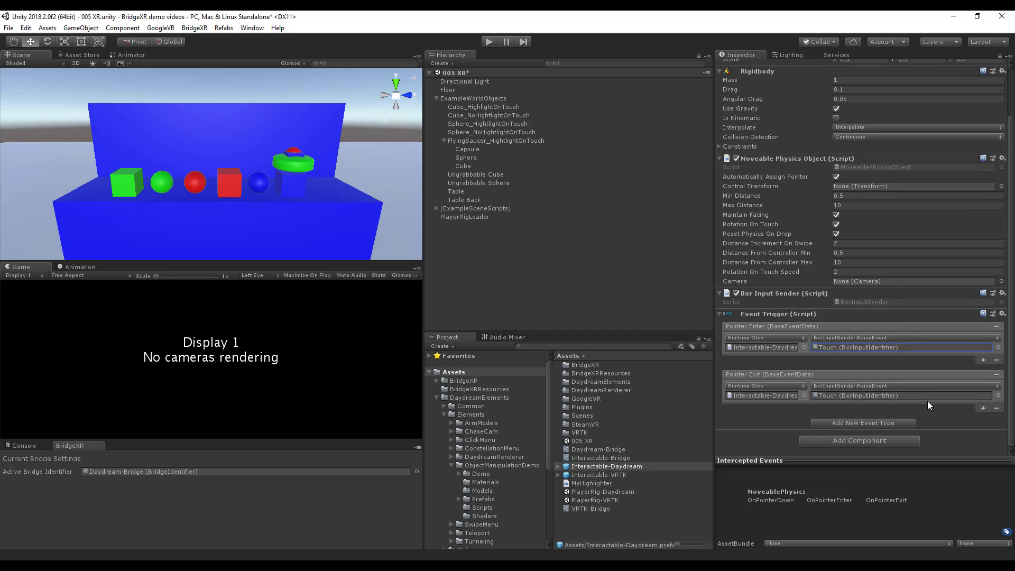
click(998, 395)
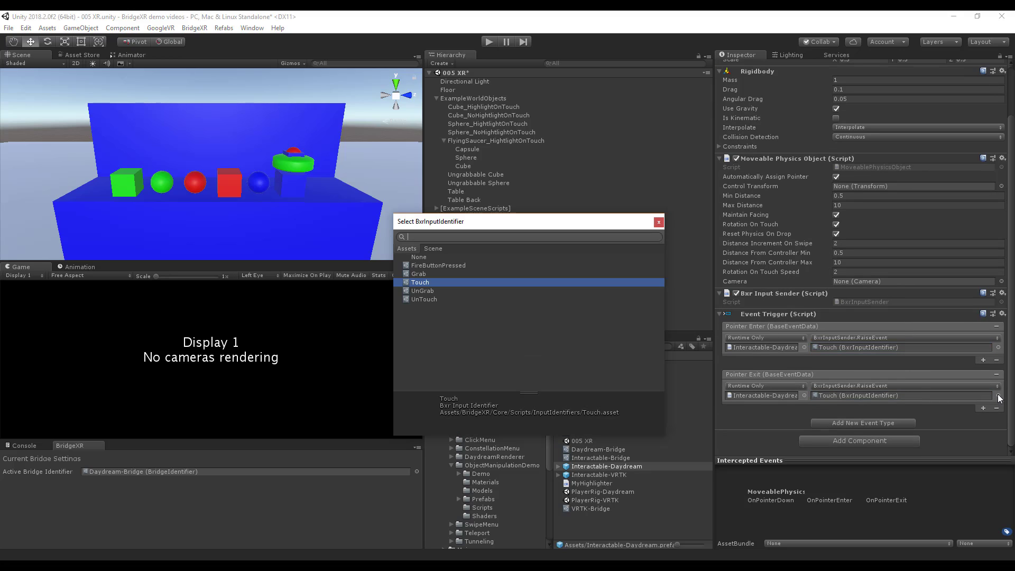
double_click(435, 300)
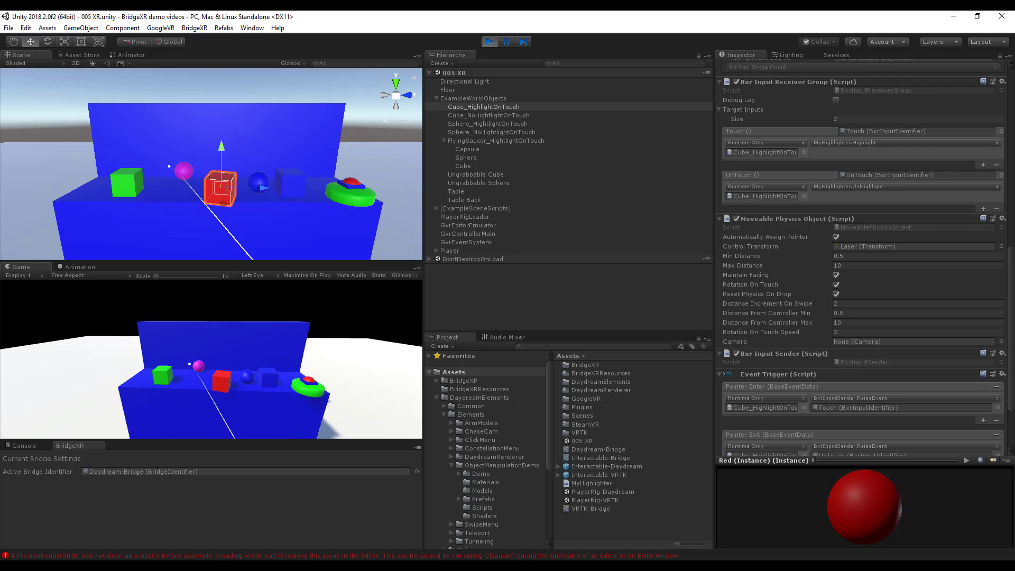
Stop the play-mode test of the Daydream touch highlighting
click(489, 42)
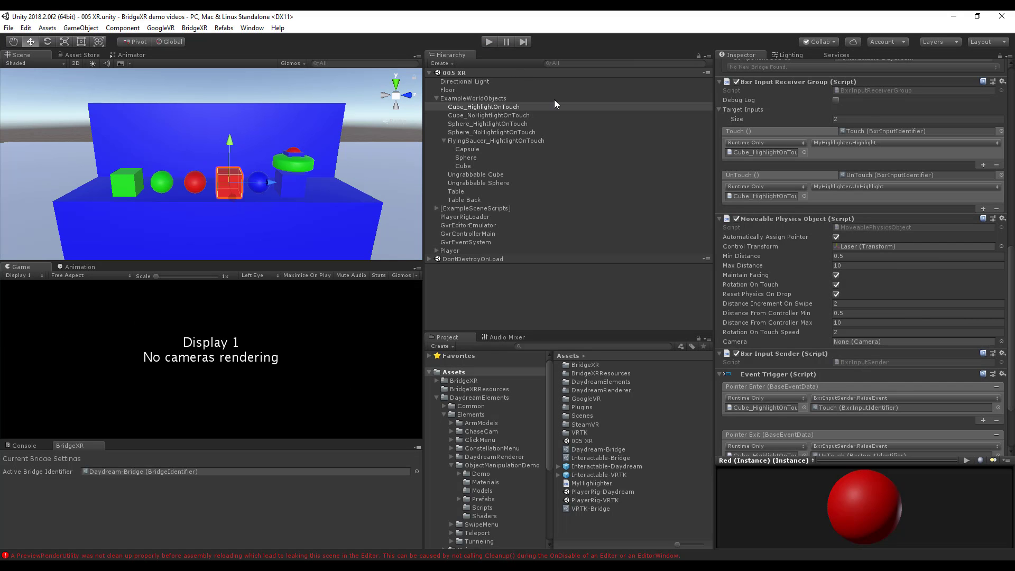